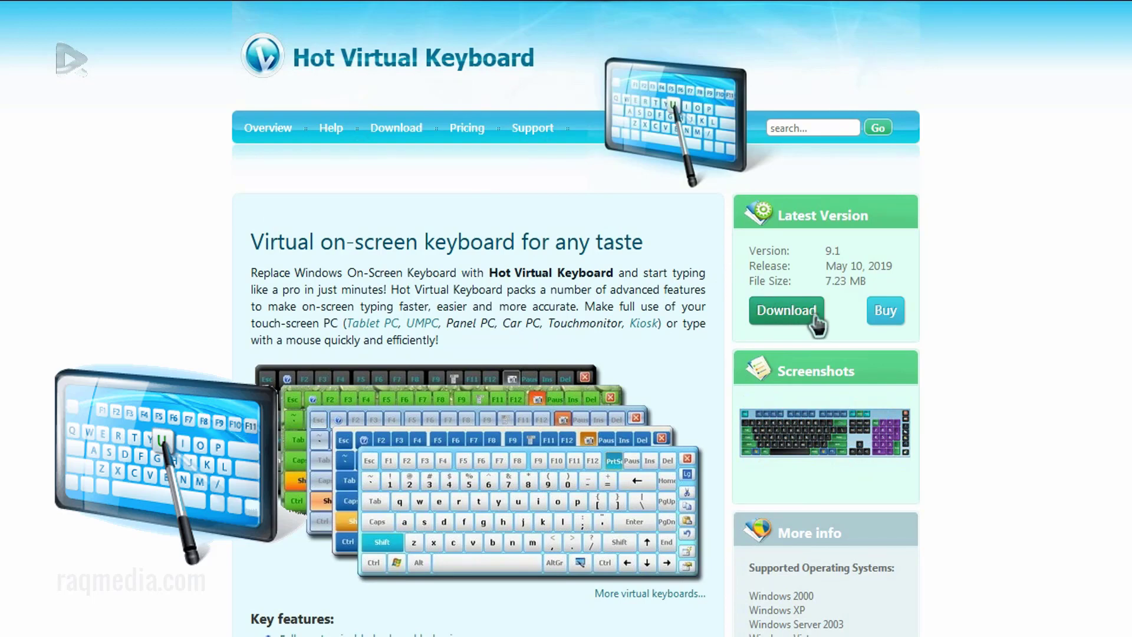
Review the latest version details, supported operating systems and key features on the Hot Virtual Keyboard home page.
left_click_drag(862, 280, 826, 248)
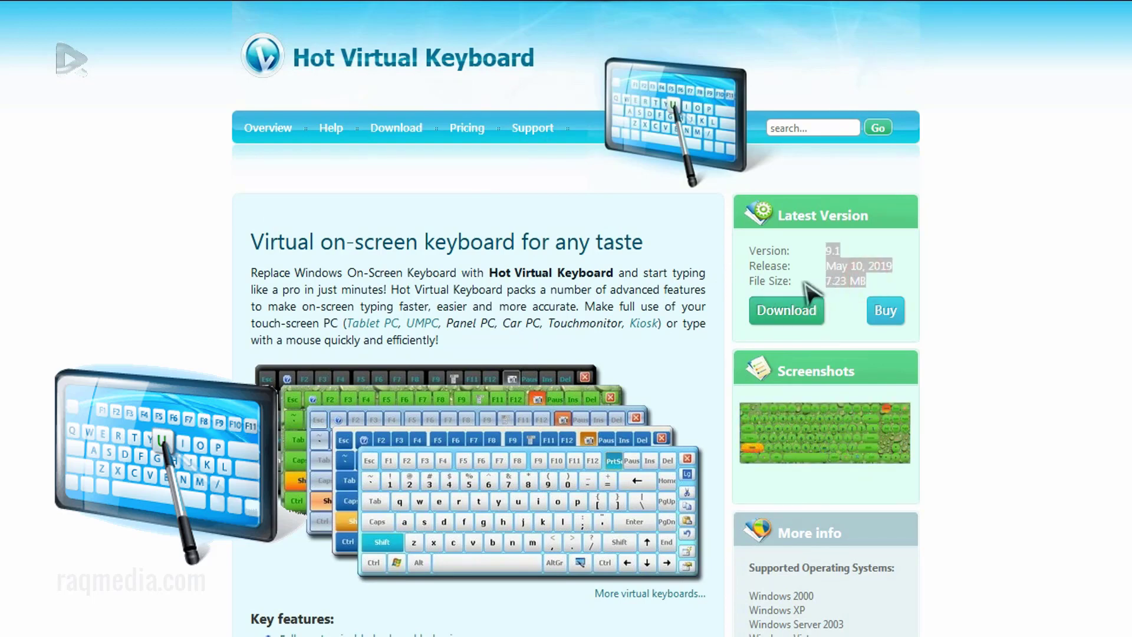
left_click(857, 277)
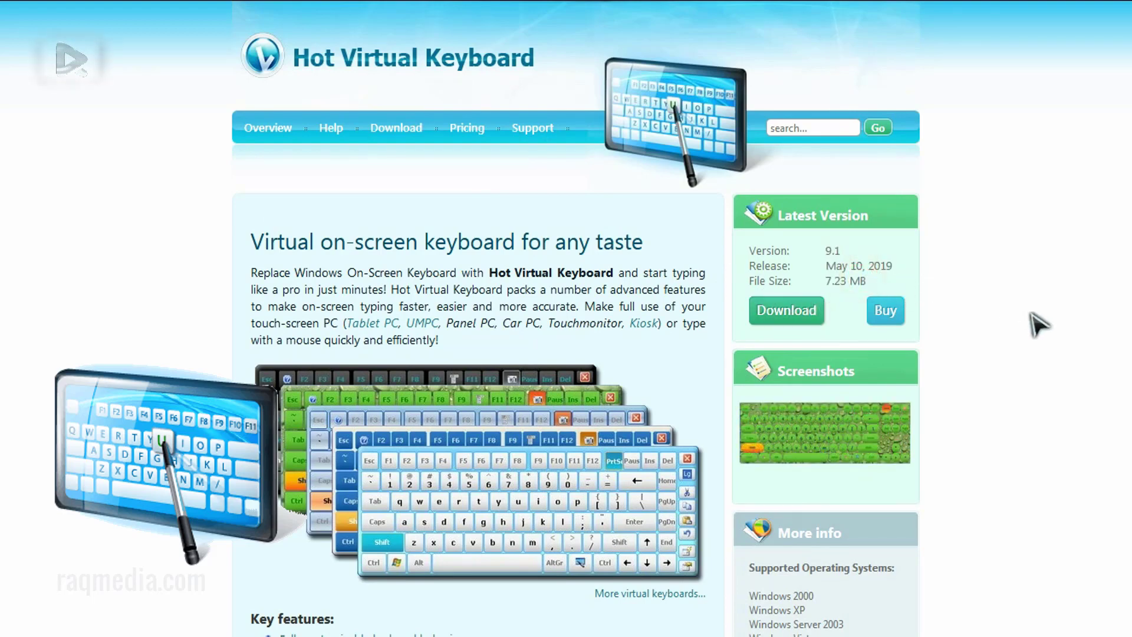
scroll(1010, 316, "down", 3)
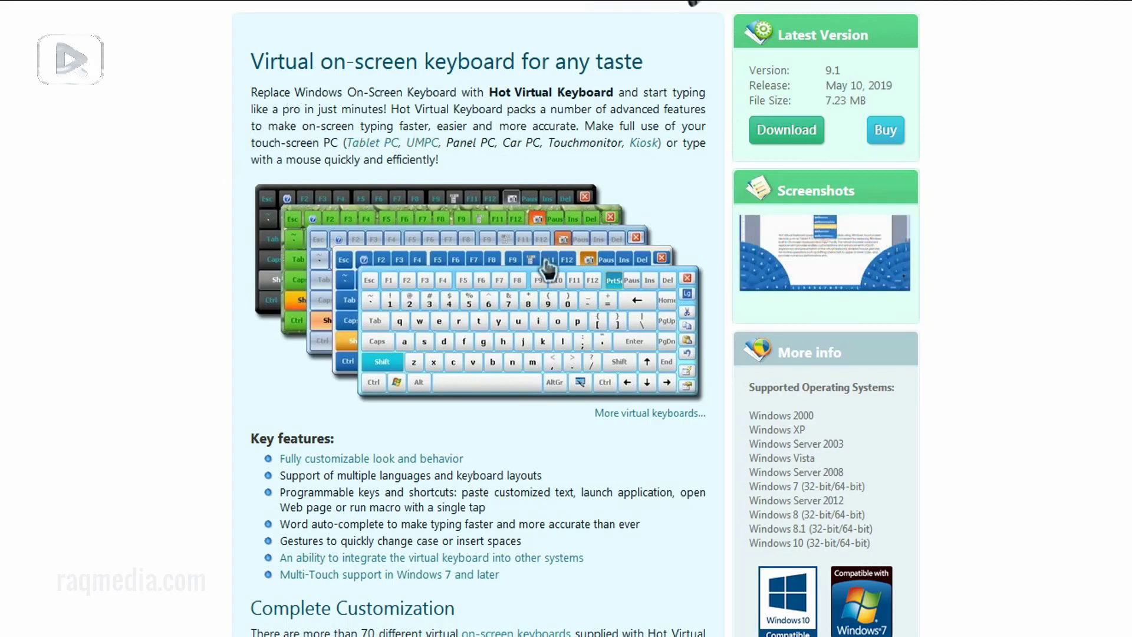
scroll(221, 423, "down", 5)
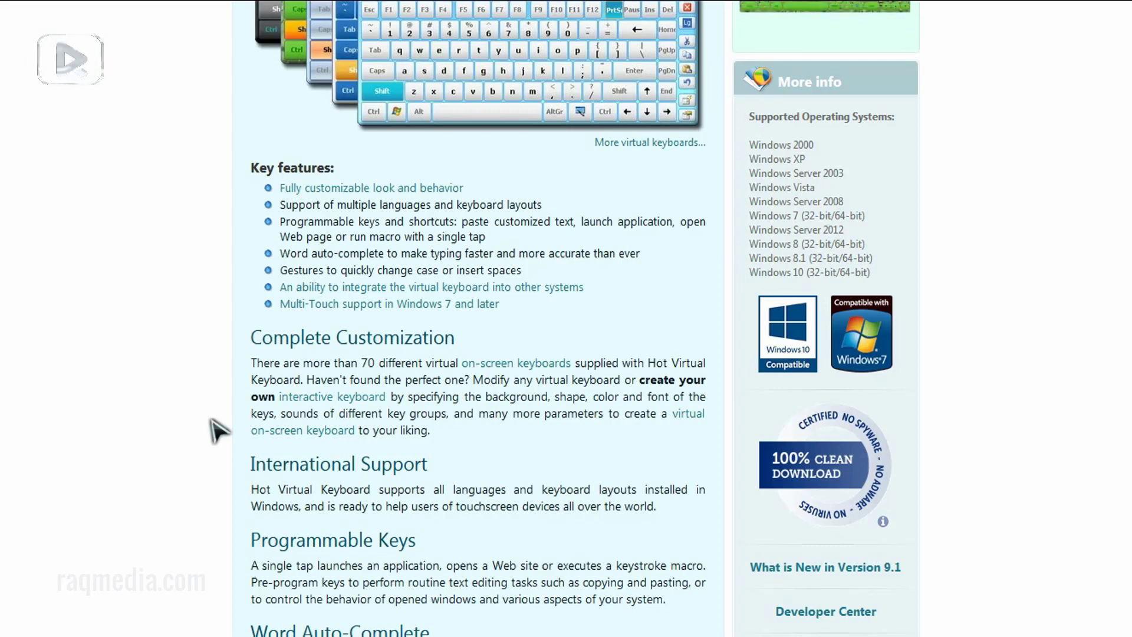
scroll(218, 429, "up", 8)
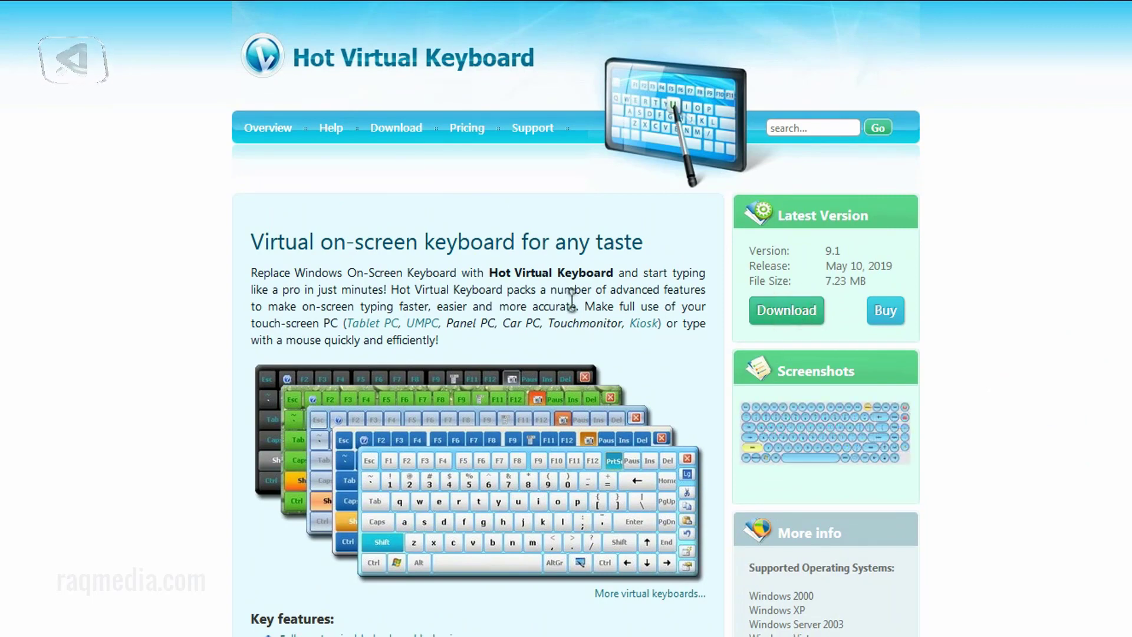
Download the self-extracting EXE of Hot Virtual Keyboard 9.1 from the download page, saving it as HotVirtualKeyboardSetup.exe in the Programs category.
scroll(669, 412, "down", 2)
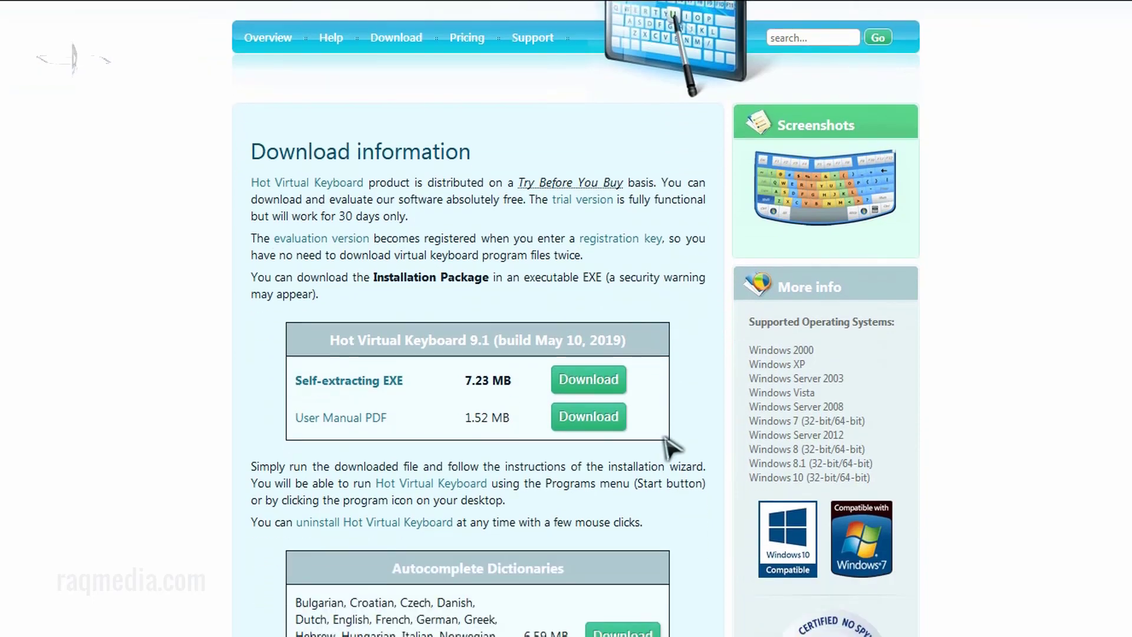
scroll(669, 413, "down", 3)
scroll(530, 331, "up", 3)
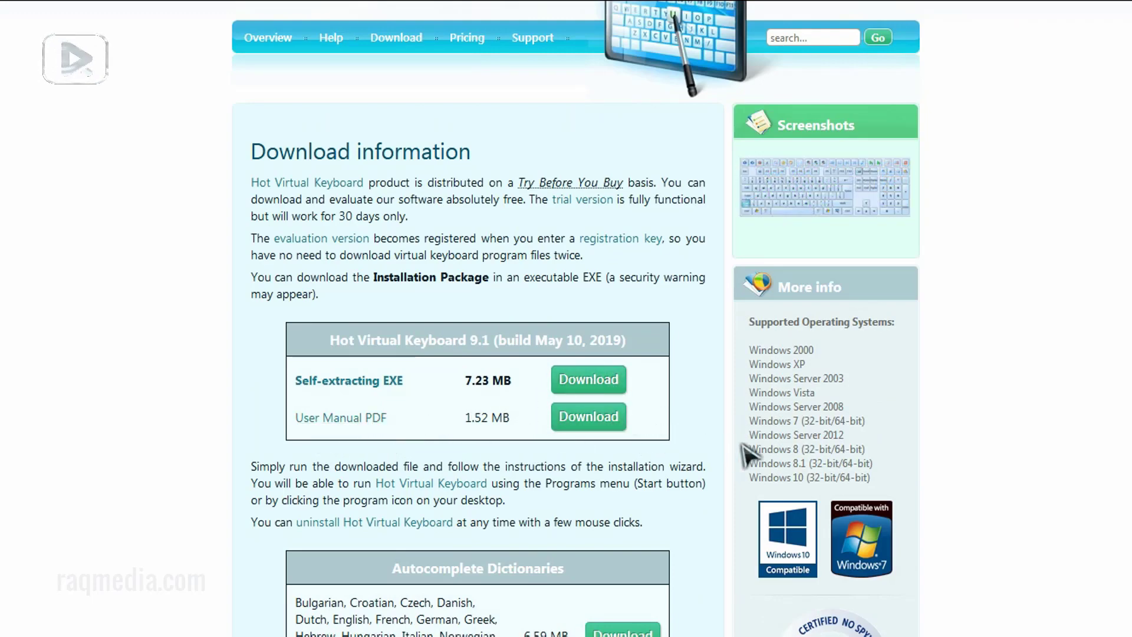
scroll(744, 454, "down", 3)
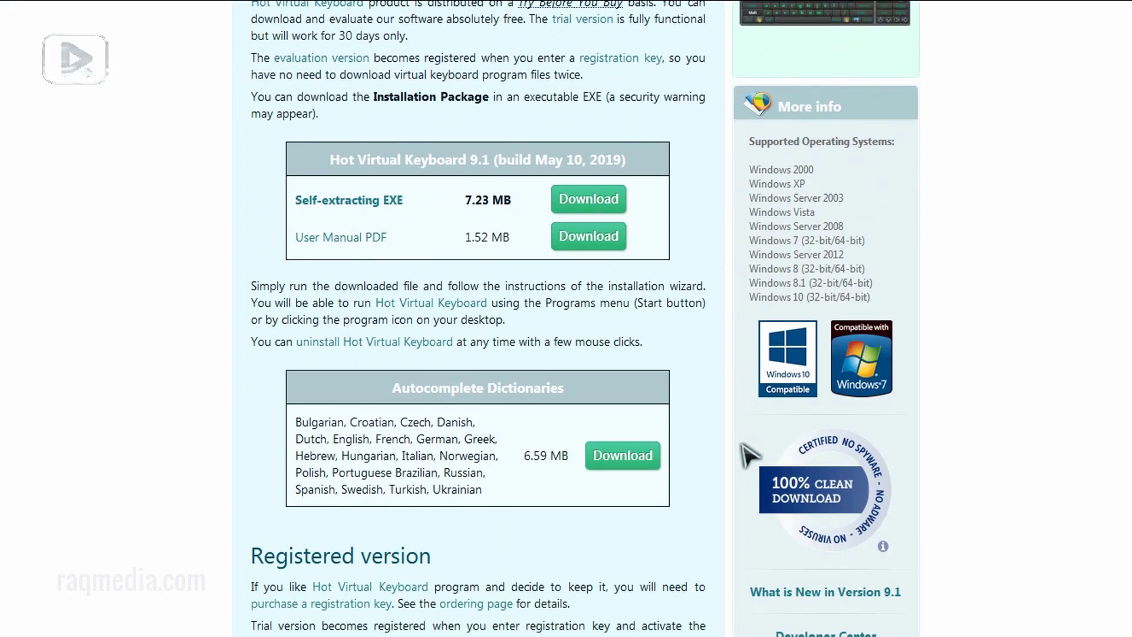
scroll(713, 463, "down", 2)
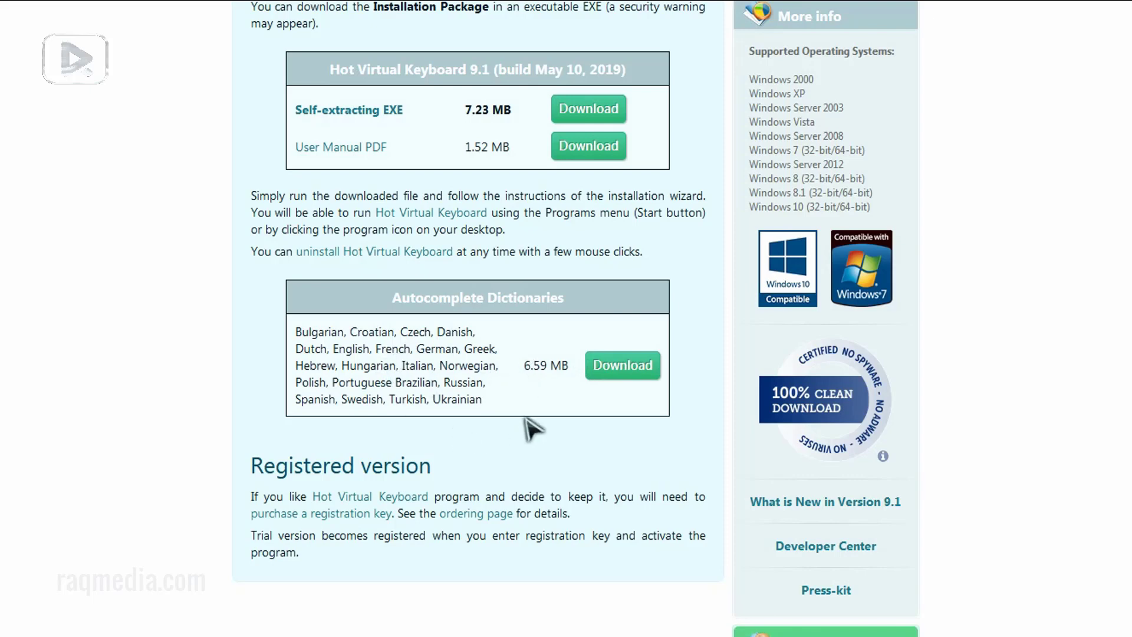
left_click(609, 112)
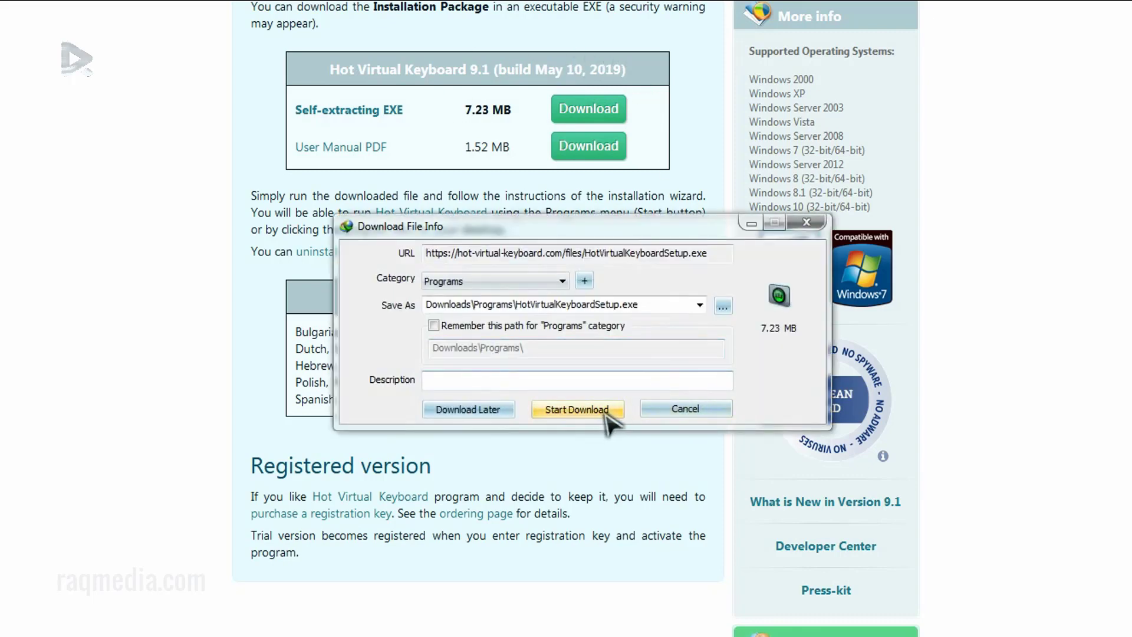
left_click(607, 413)
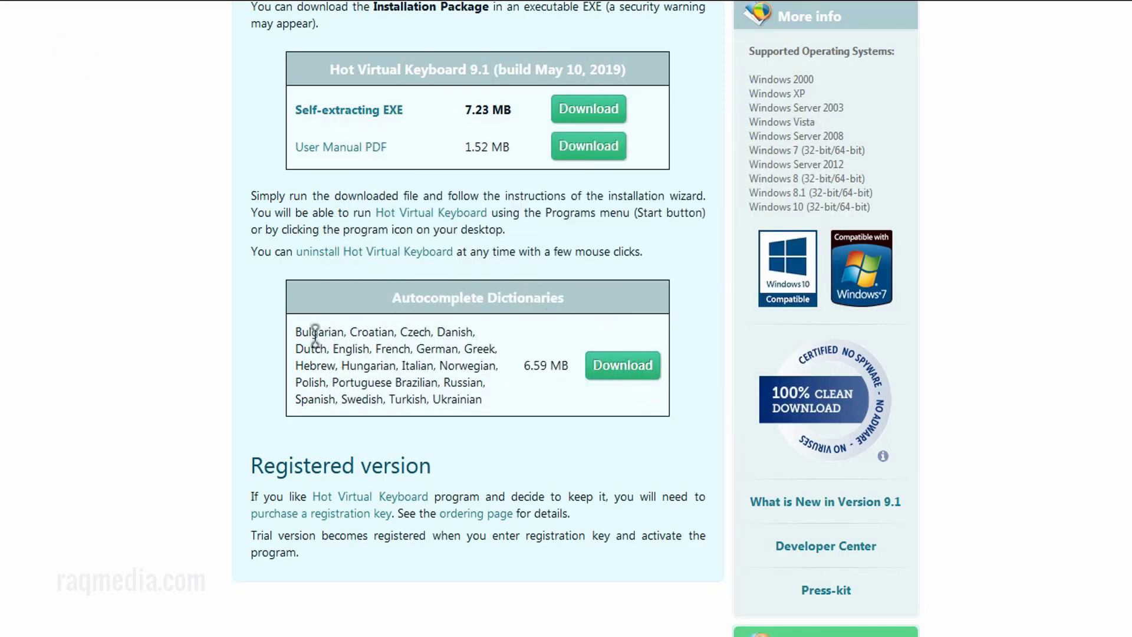
Download the autocomplete dictionaries as vk_dictionaries.exe and dismiss the completed download's window.
left_click(641, 377)
left_click_drag(523, 366, 560, 364)
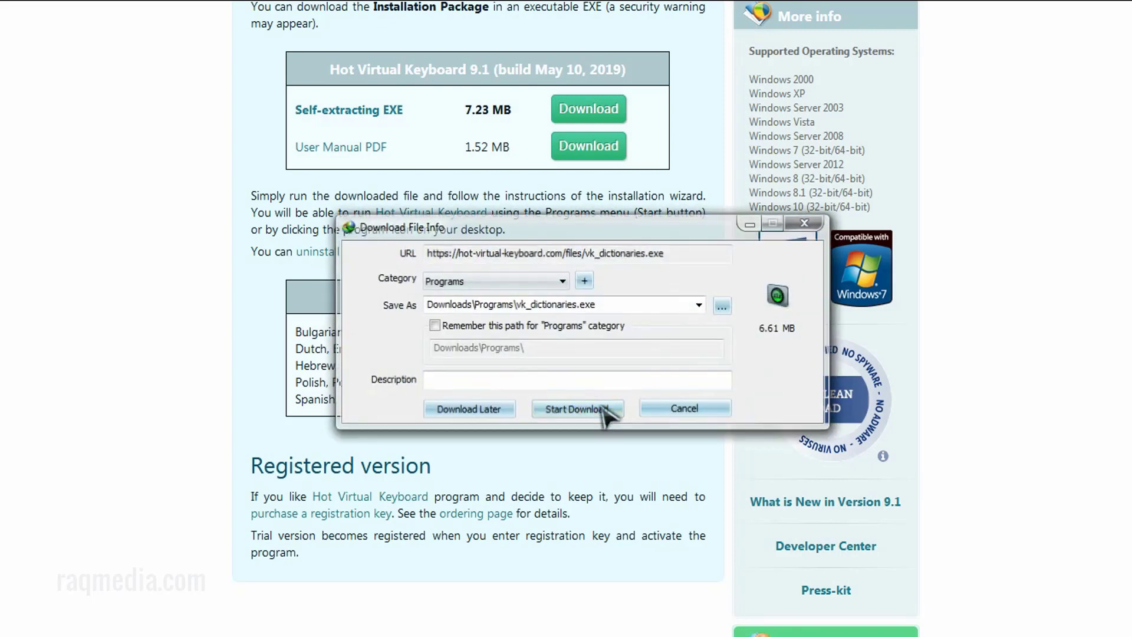
left_click(601, 408)
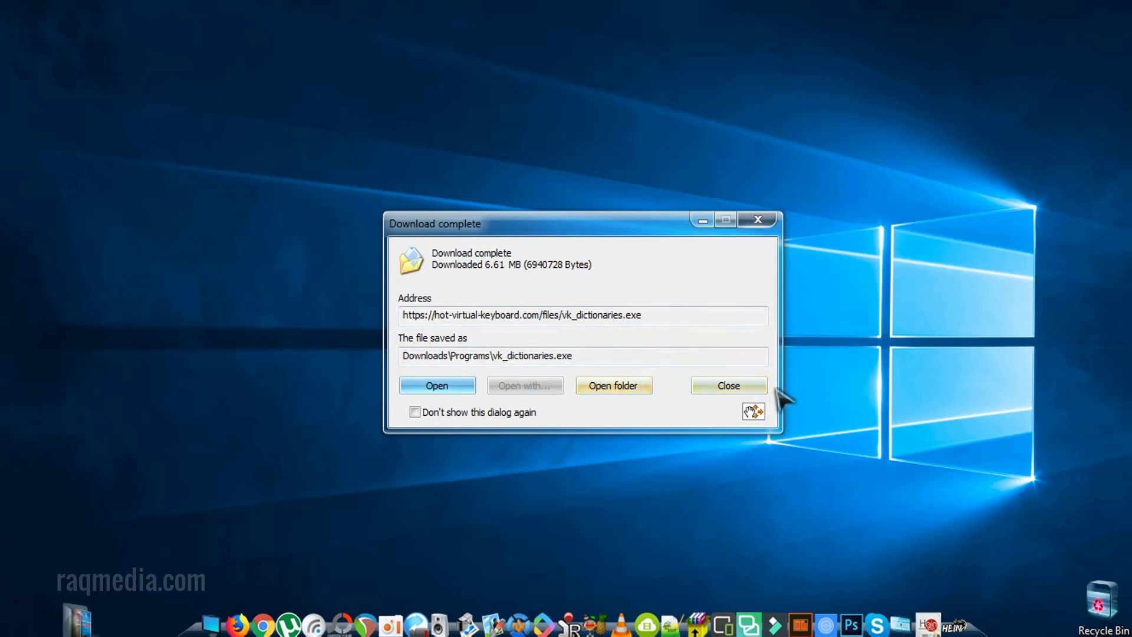
left_click(743, 387)
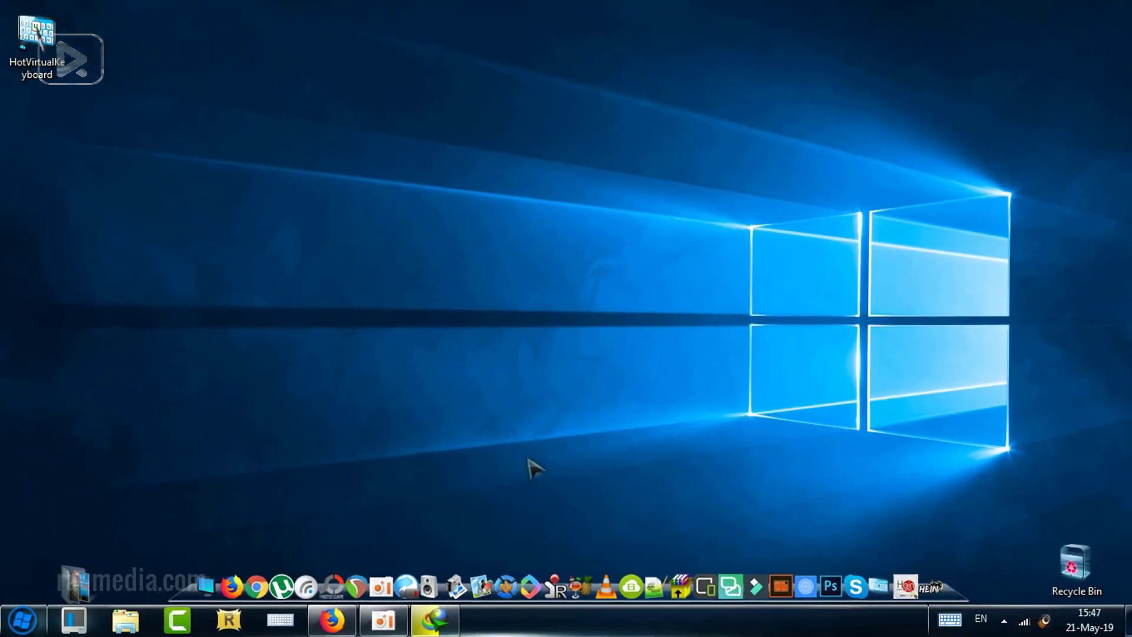
Display the on-screen keyboard and launch the web browser with its home key, cancelling the offer to close Firefox.
right_click(950, 616)
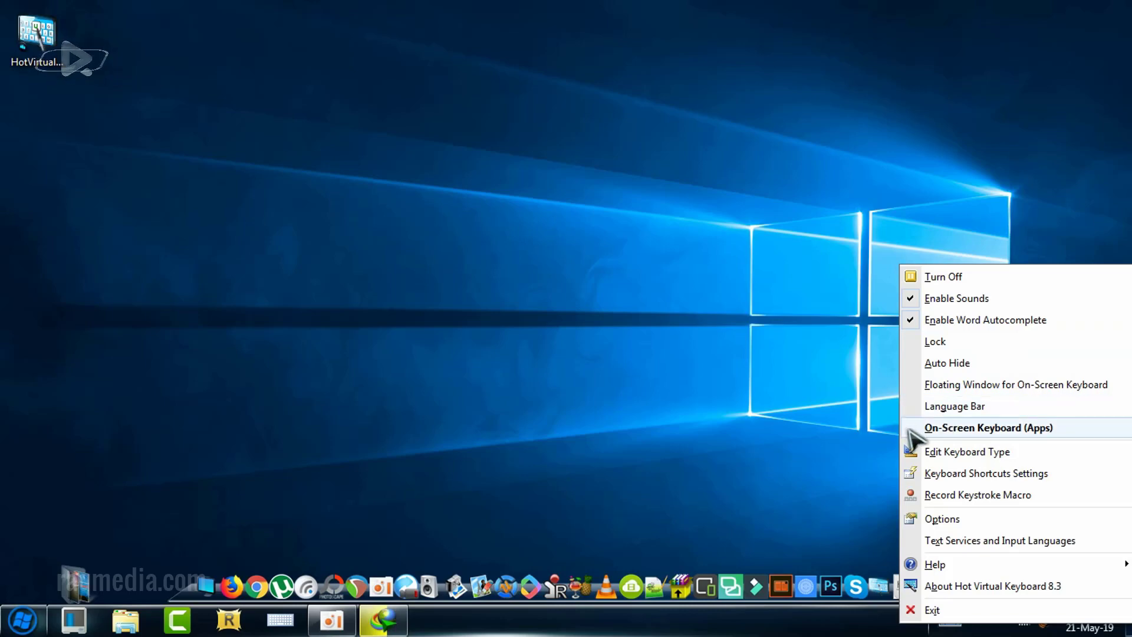
left_click(911, 428)
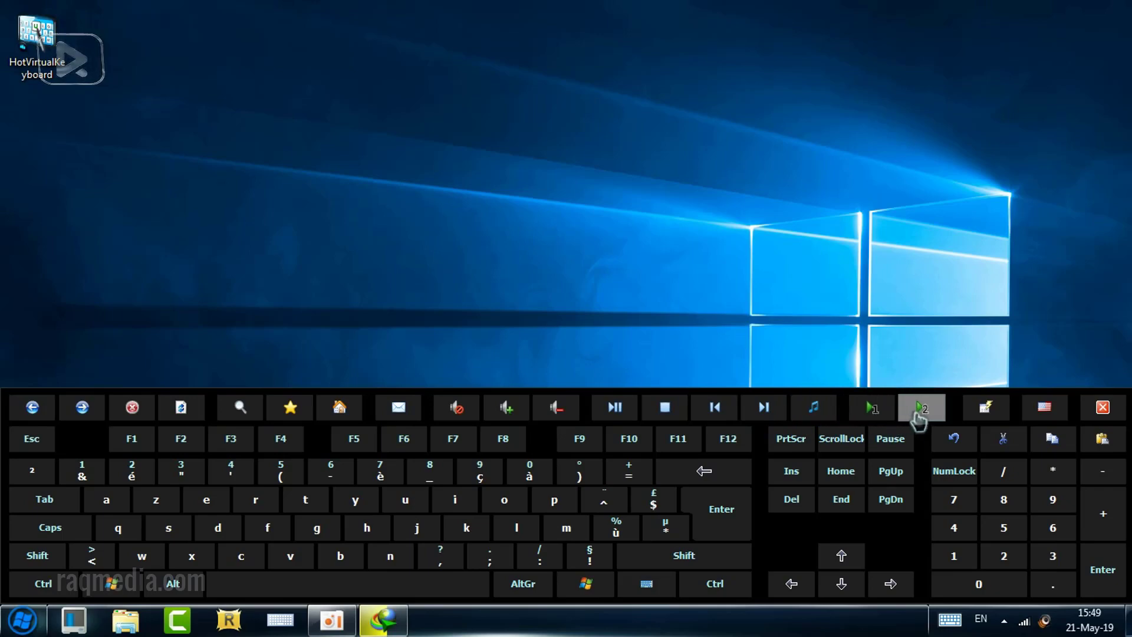
left_click(340, 408)
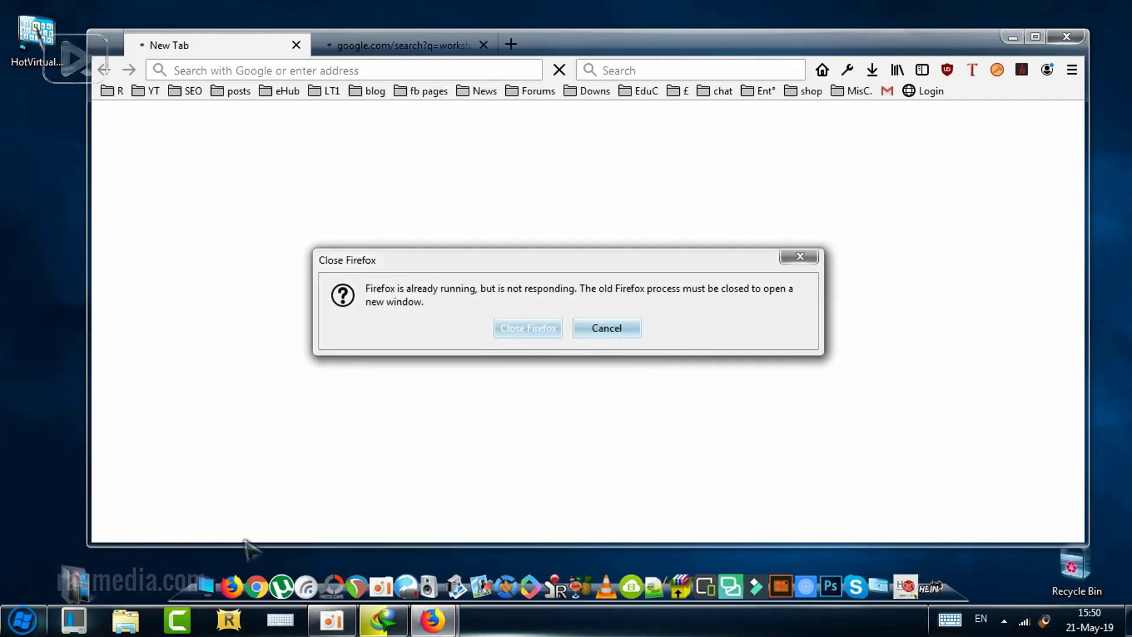
left_click(606, 328)
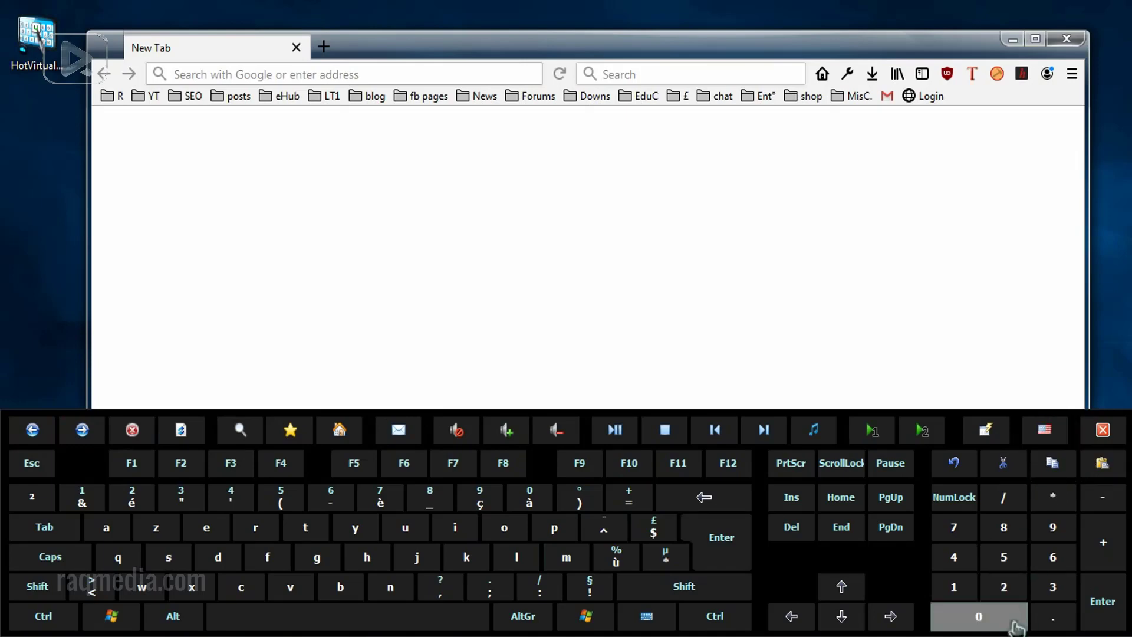
Switch the on-screen keyboard's input language to Arabic and back to English.
left_click(978, 632)
left_click(1049, 582)
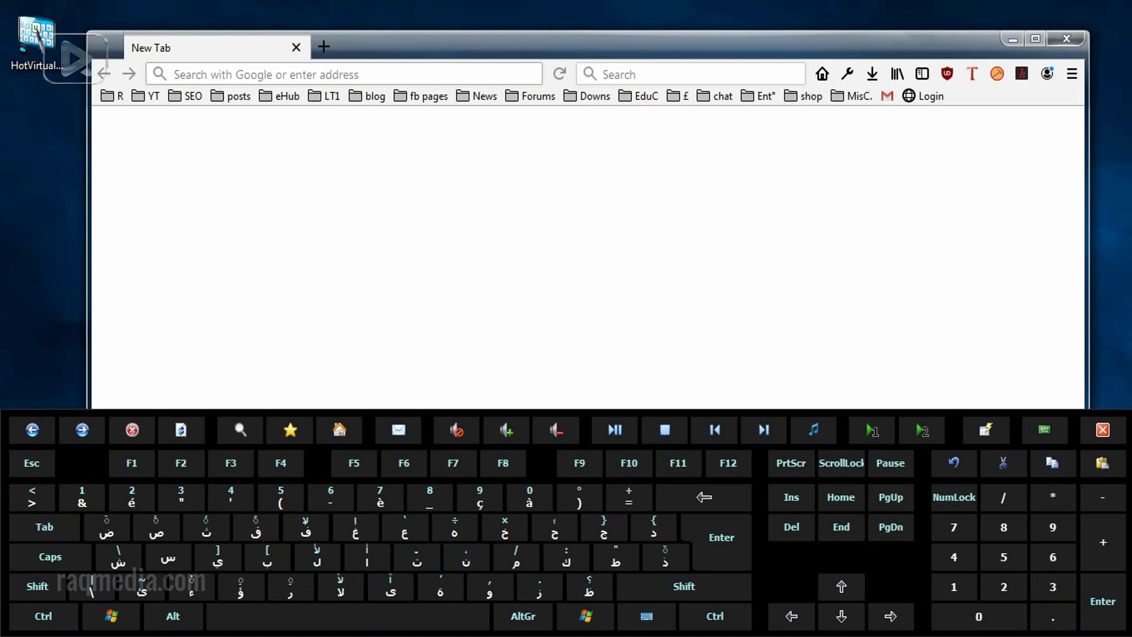
left_click(979, 632)
left_click(1017, 604)
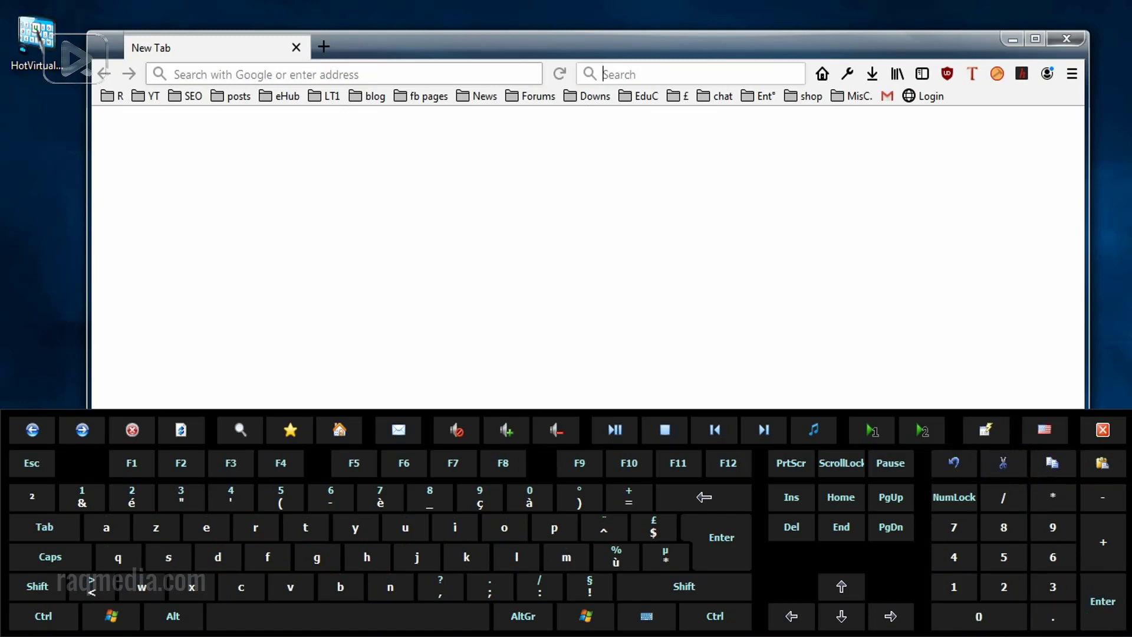
Open the Hot Virtual Keyboard options and close the Firefox window.
right_click(1032, 631)
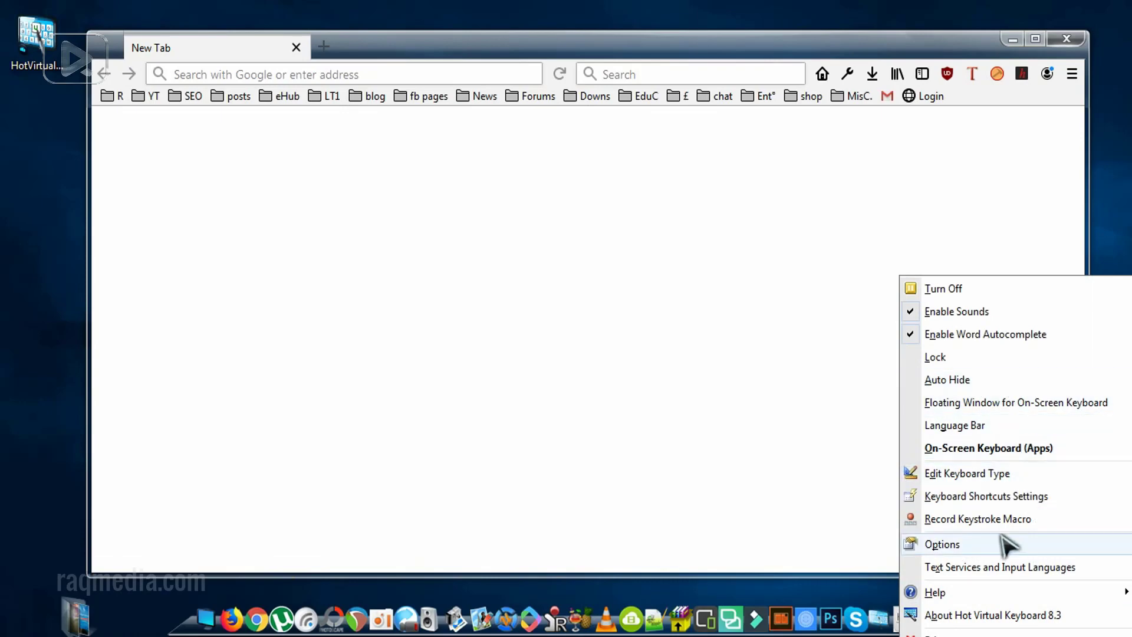
left_click(974, 545)
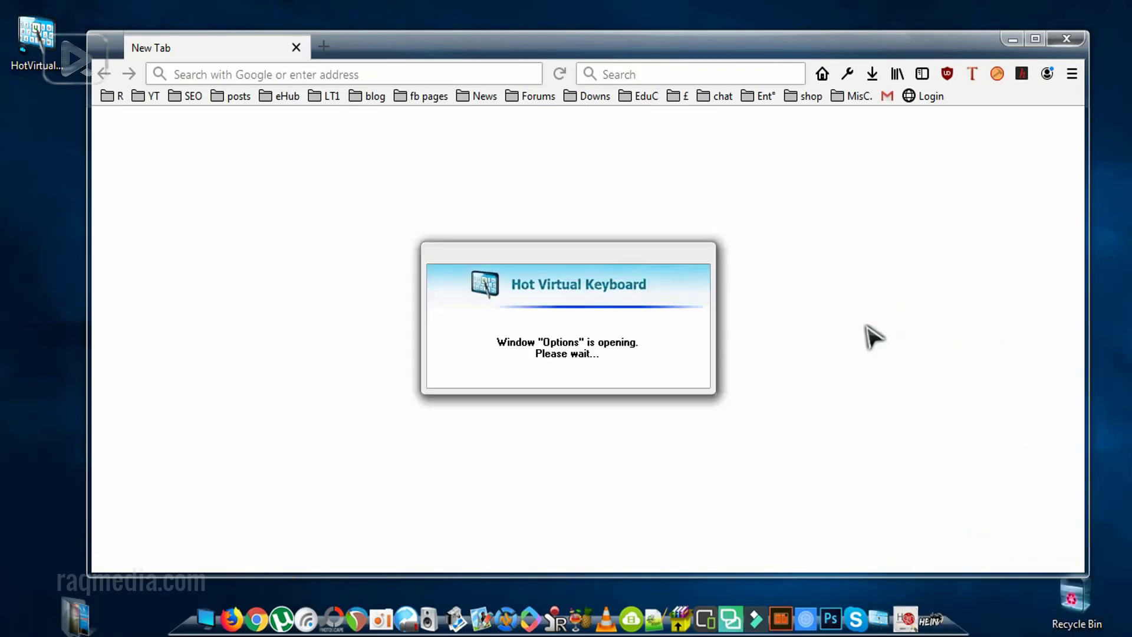
left_click(1003, 43)
left_click(1066, 39)
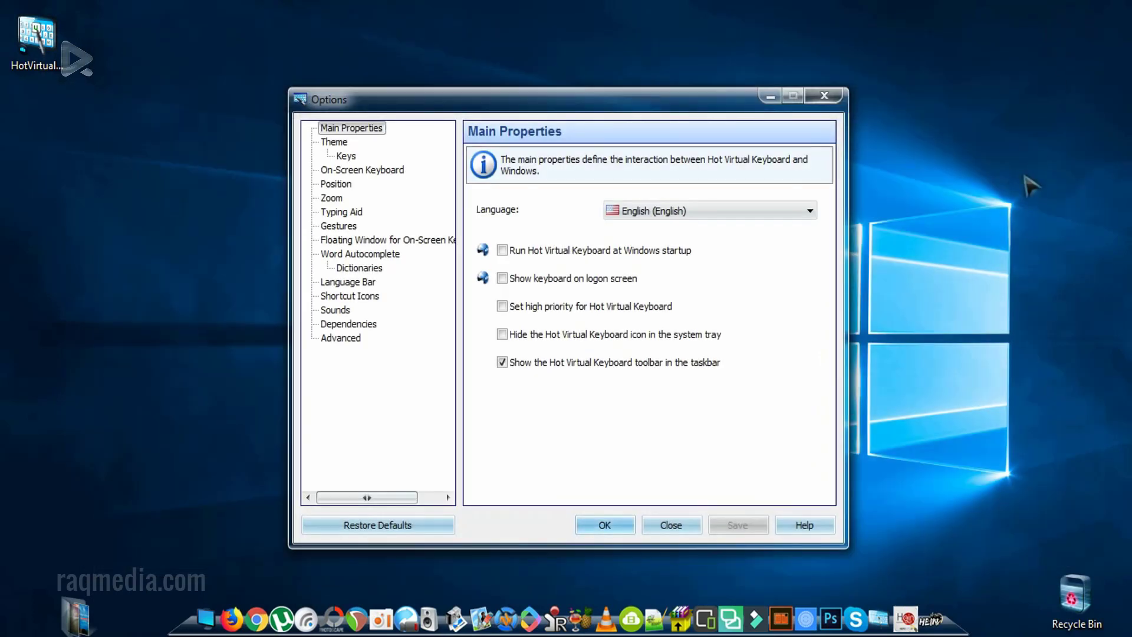
Look through the interface languages offered in the main properties, keeping English.
left_click_drag(539, 98, 509, 78)
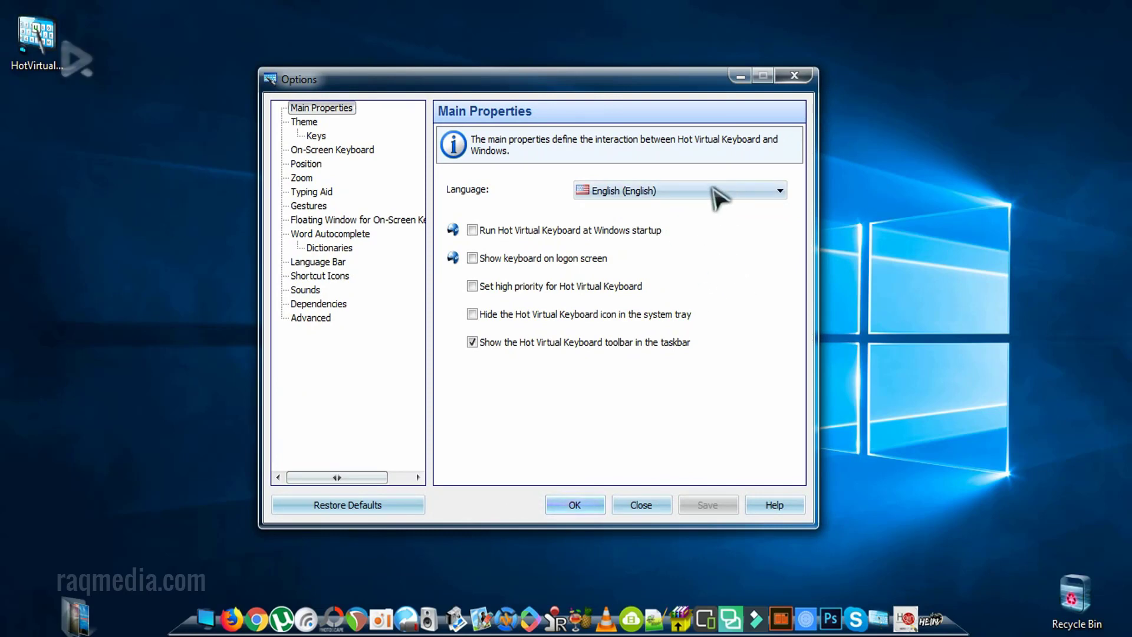
left_click(678, 191)
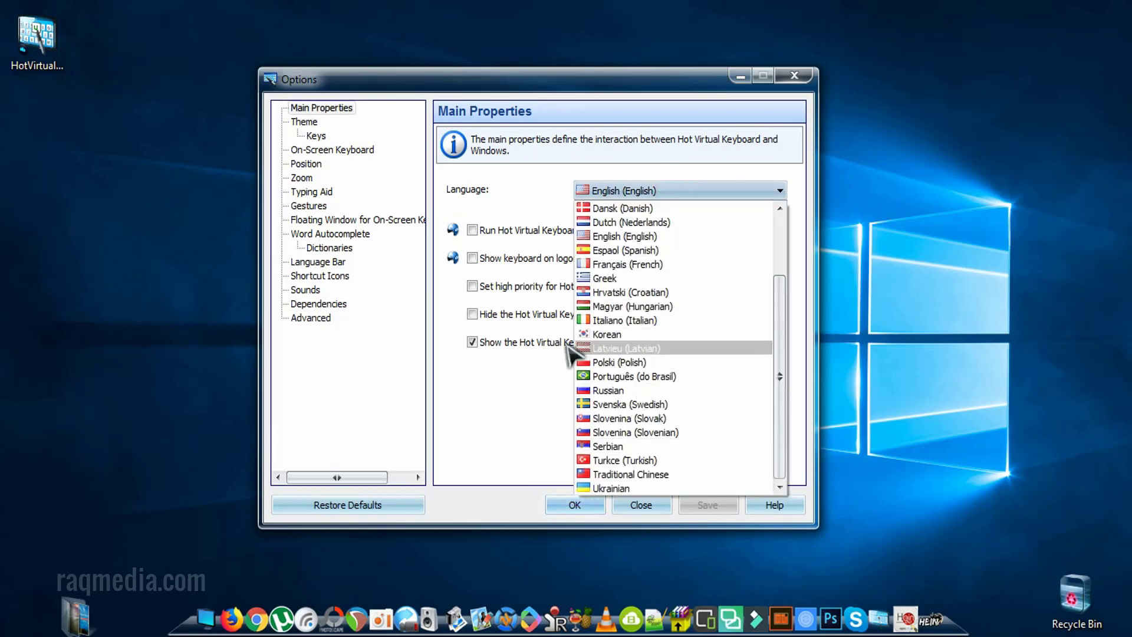
left_click(504, 396)
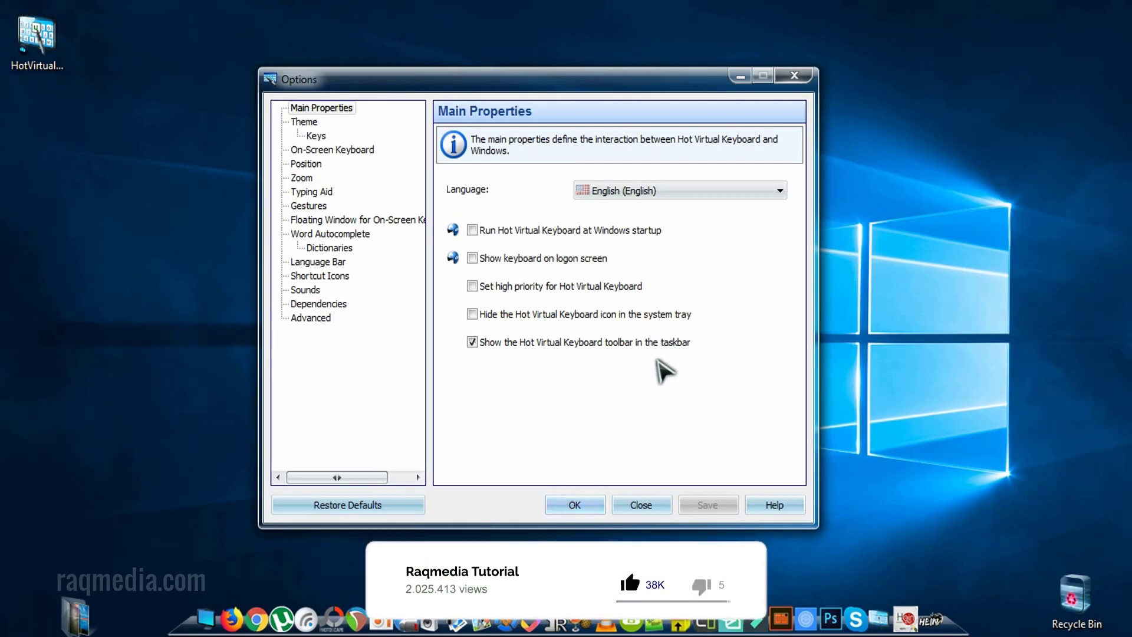
Set the keyboard theme's style to Aqua and display the on-screen keyboard to preview it.
left_click(317, 123)
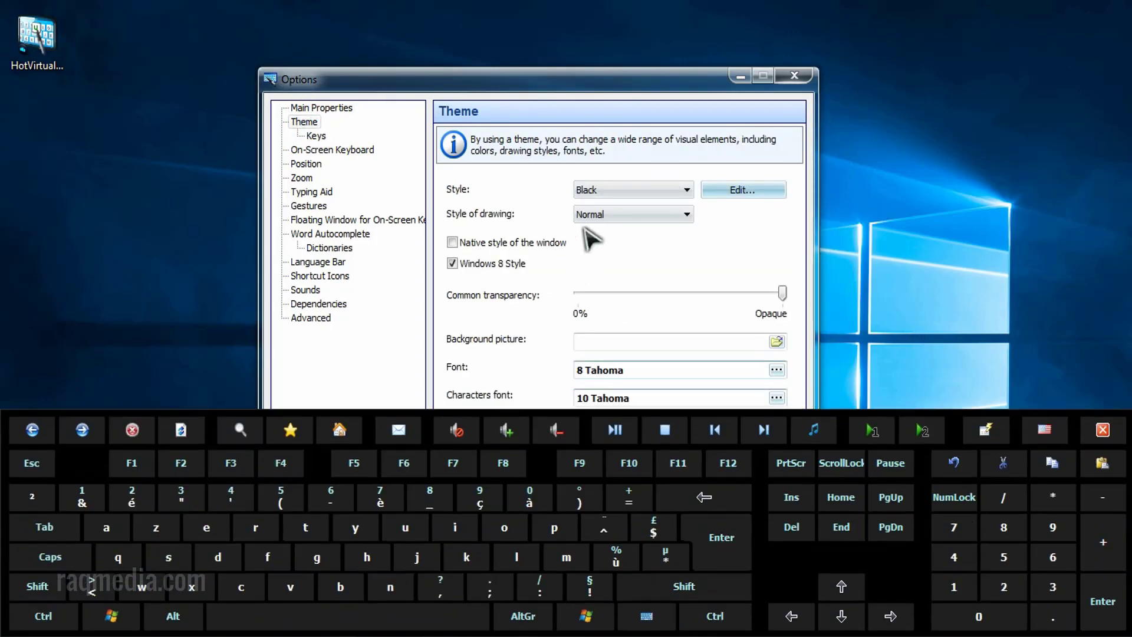
left_click(654, 189)
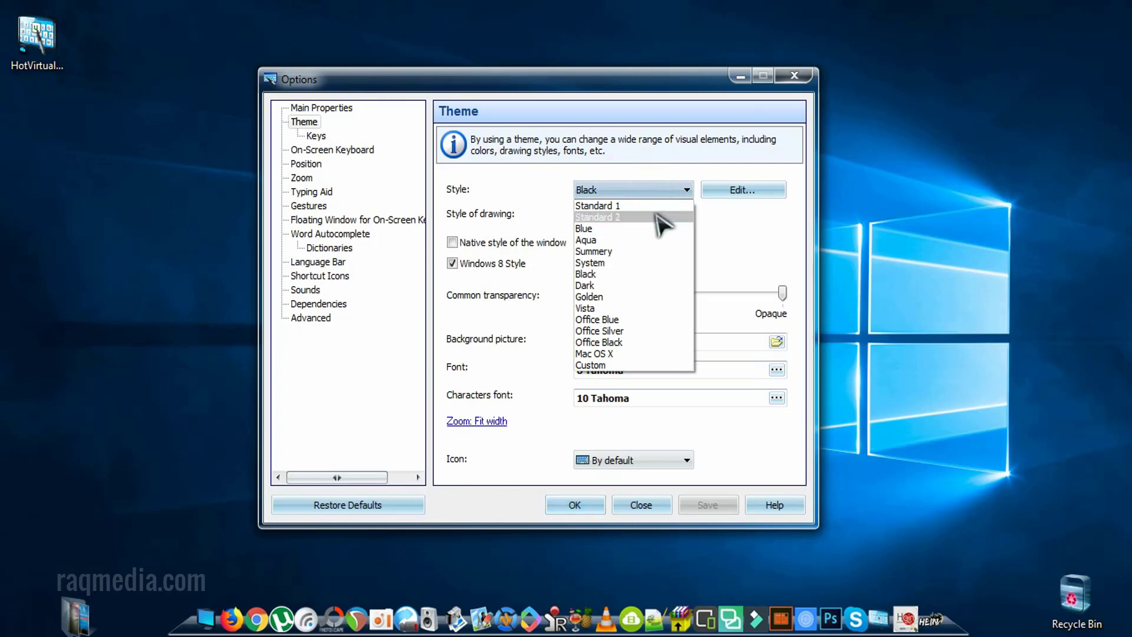
left_click(656, 240)
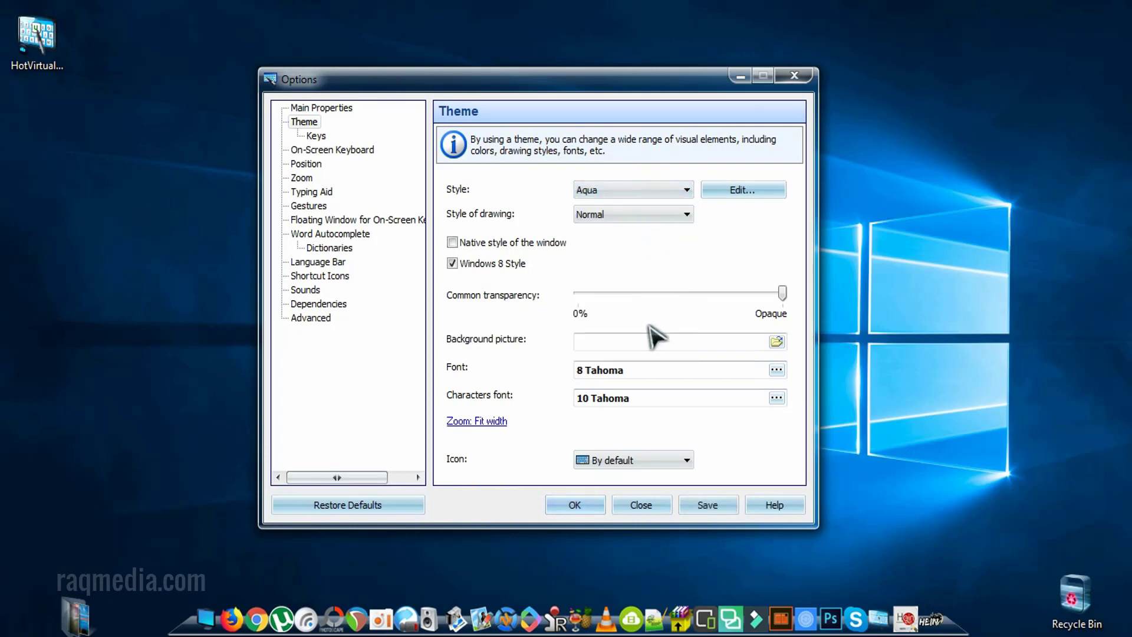
left_click(645, 347)
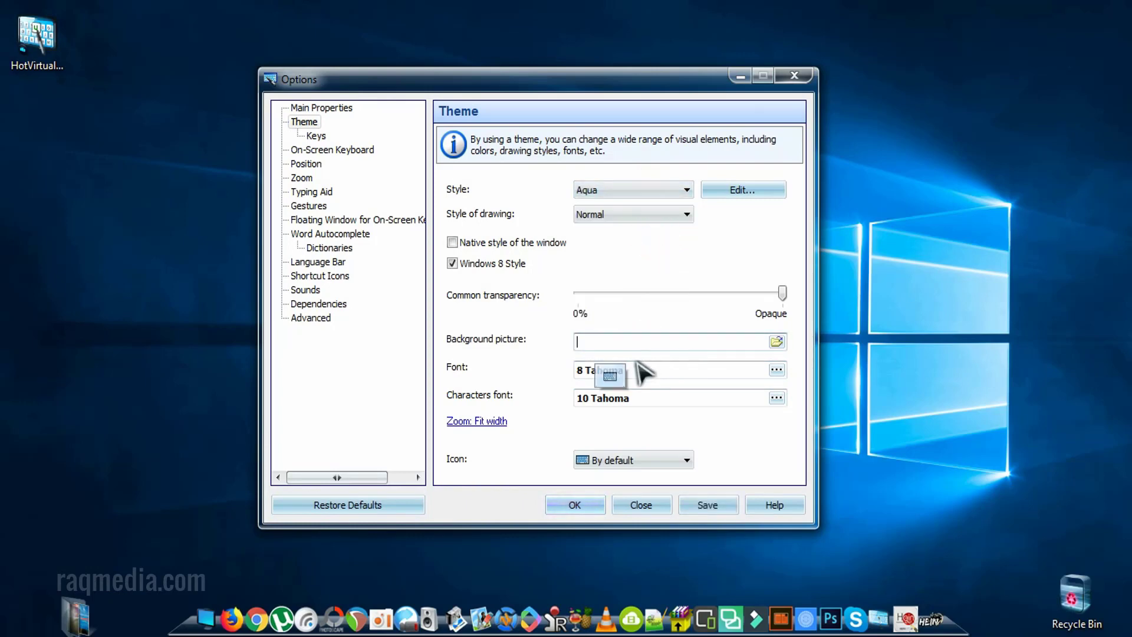
left_click(610, 374)
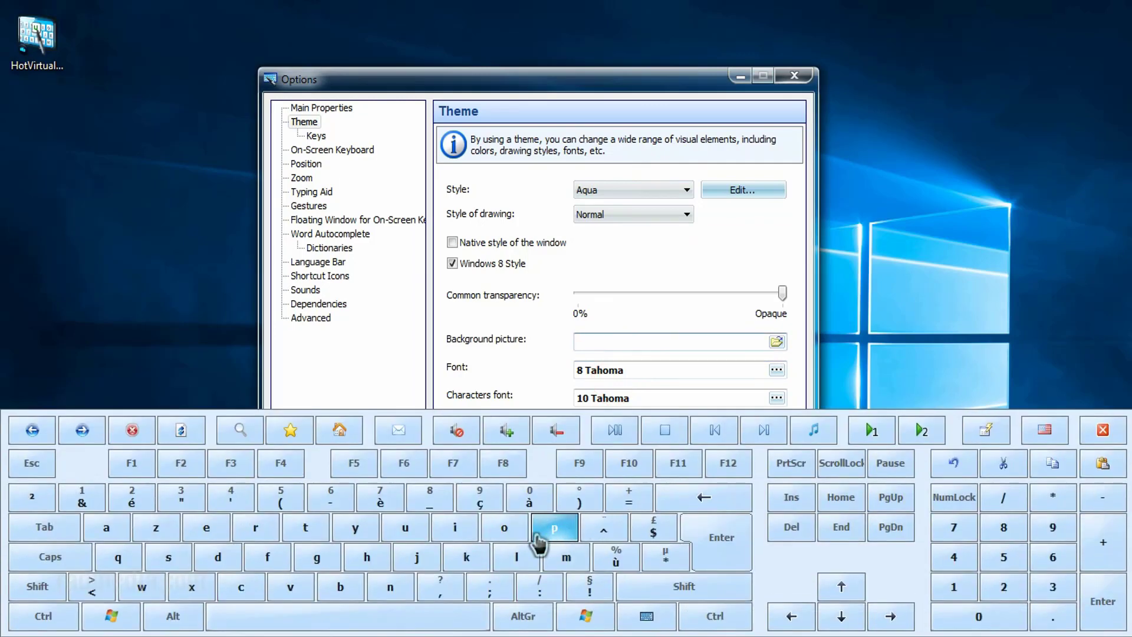
Change the theme style to Vista and bring up the on-screen keyboard to preview it.
left_click(639, 194)
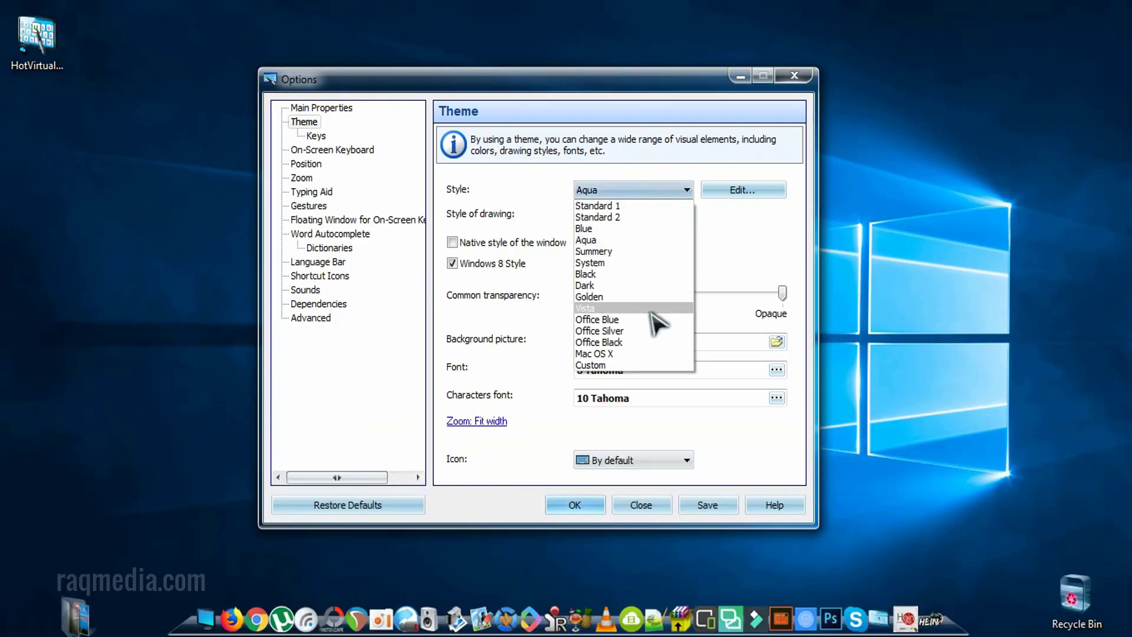
left_click(650, 309)
left_click(688, 341)
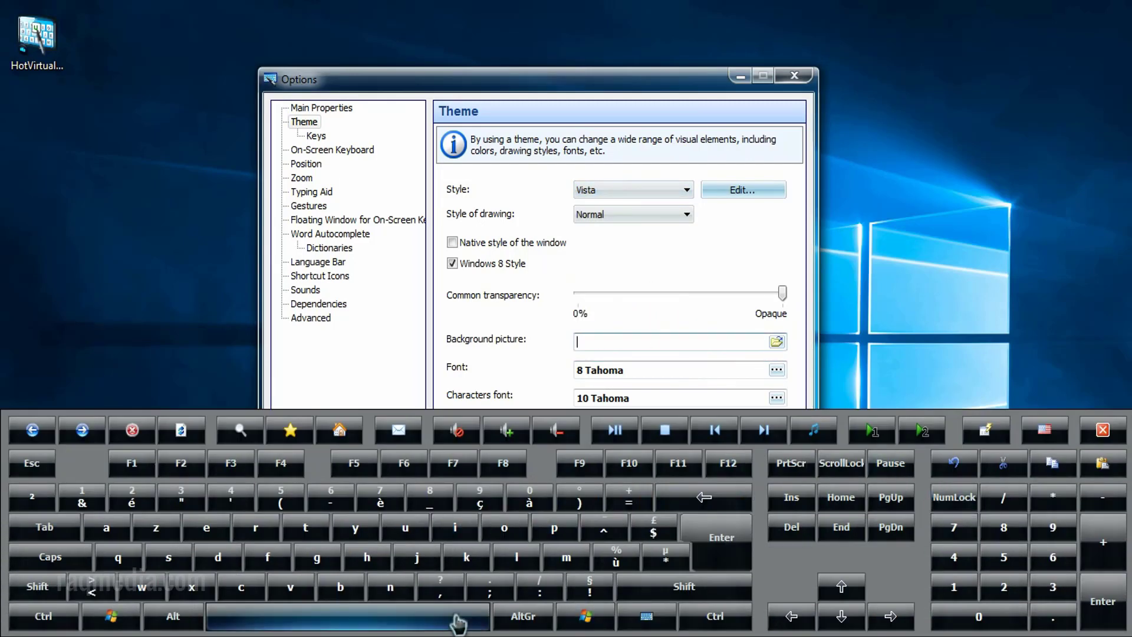
Set the keyboard theme's style to Mac OS X.
left_click(672, 189)
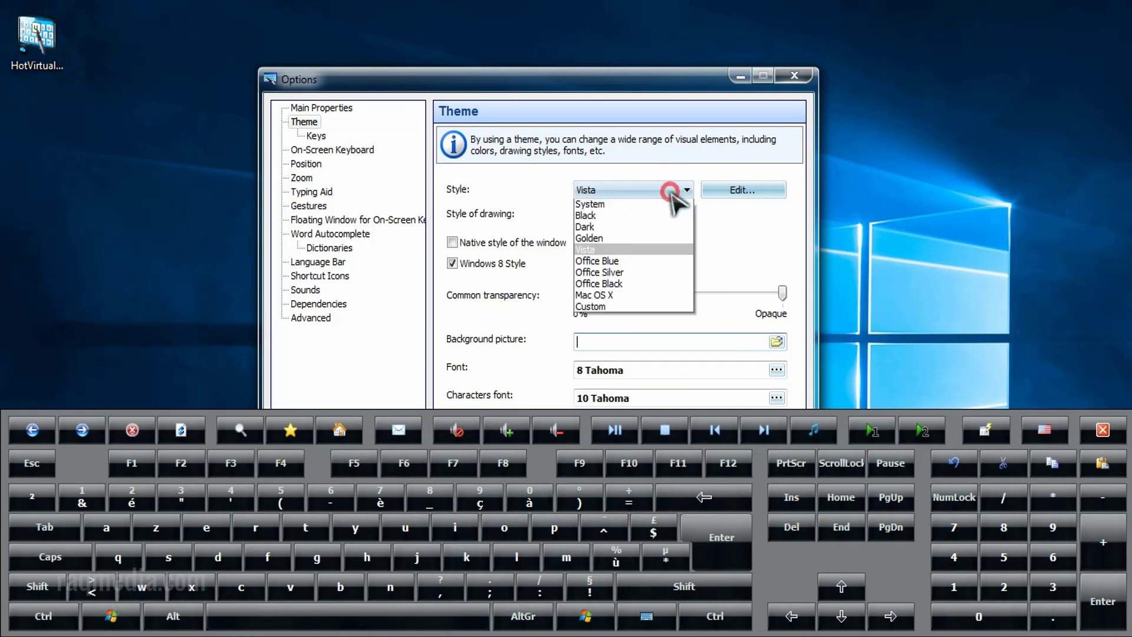
left_click(644, 354)
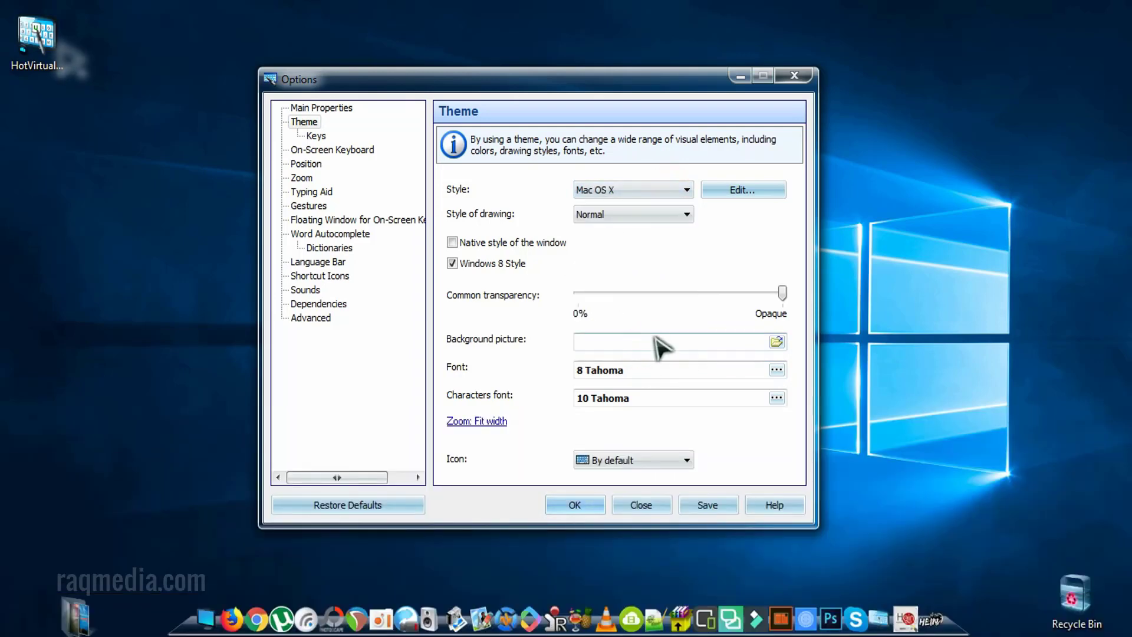
Preview the on-screen keyboard in the Mac OS X style and view the pictures used for its normal, hot and selected keys.
left_click(672, 339)
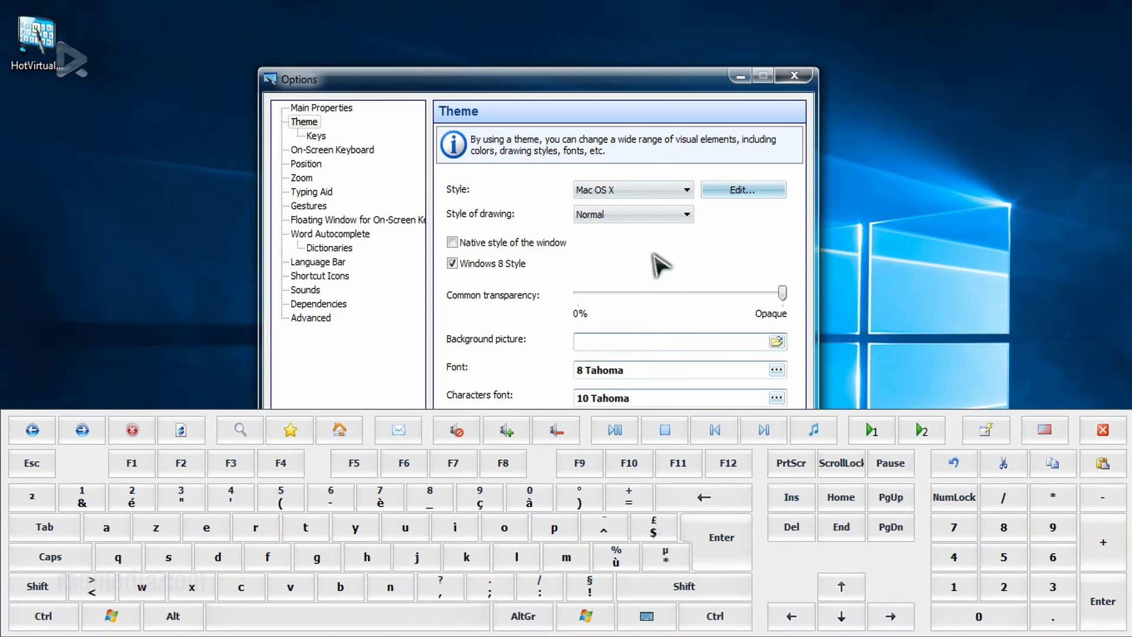
left_click(759, 196)
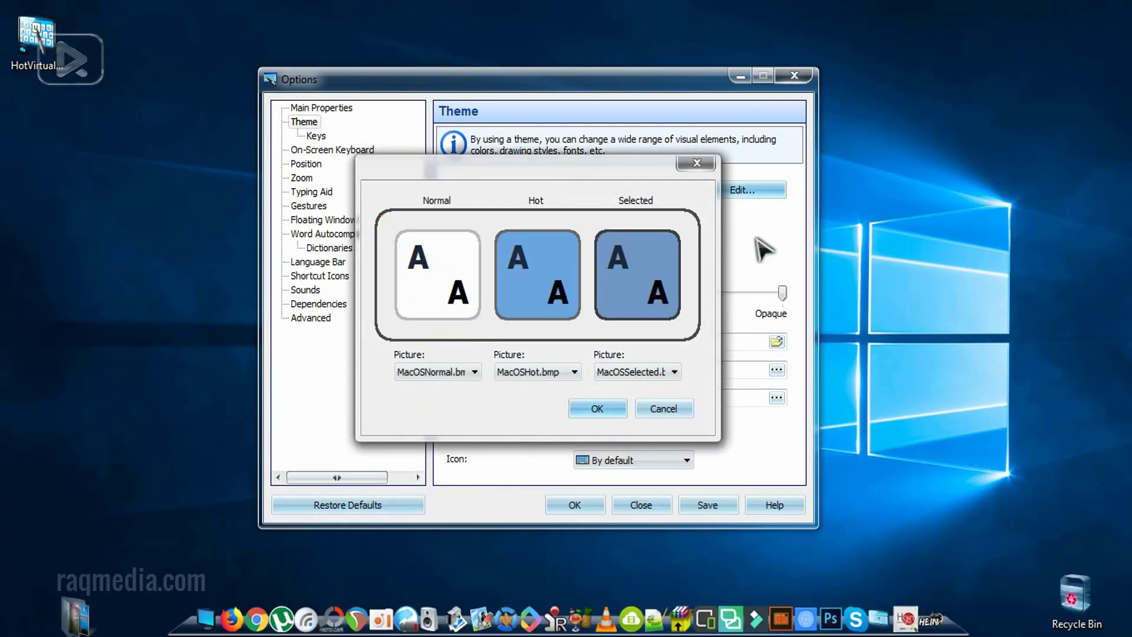
left_click(696, 163)
Set the theme's style to Black, preview the keyboard with slightly reduced opacity, and return the common transparency to Opaque.
left_click(660, 189)
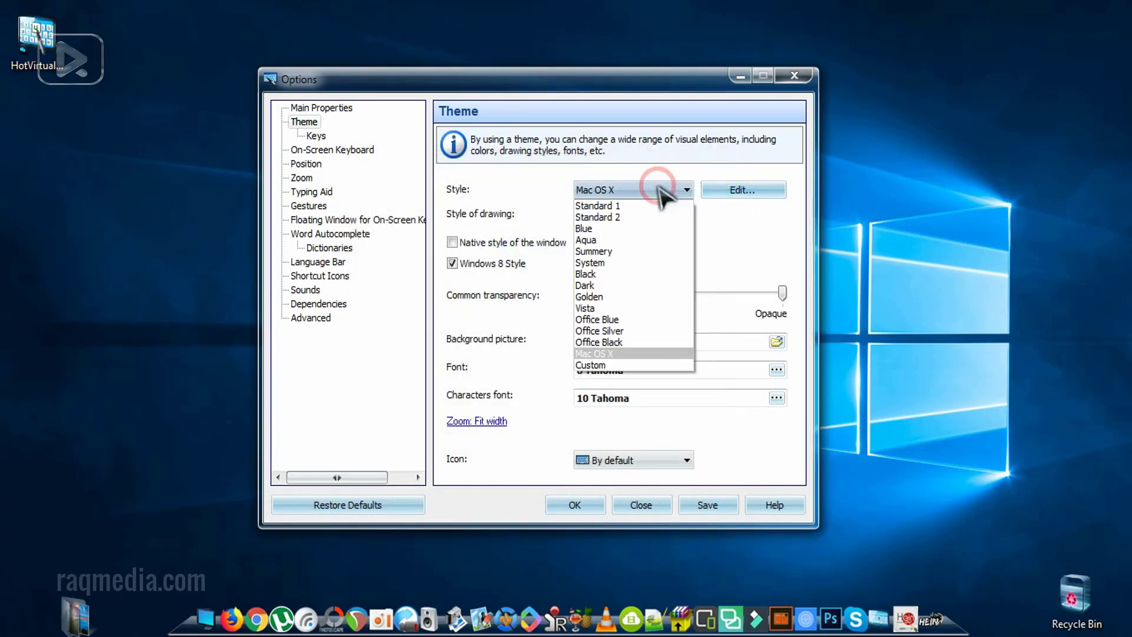
left_click(643, 275)
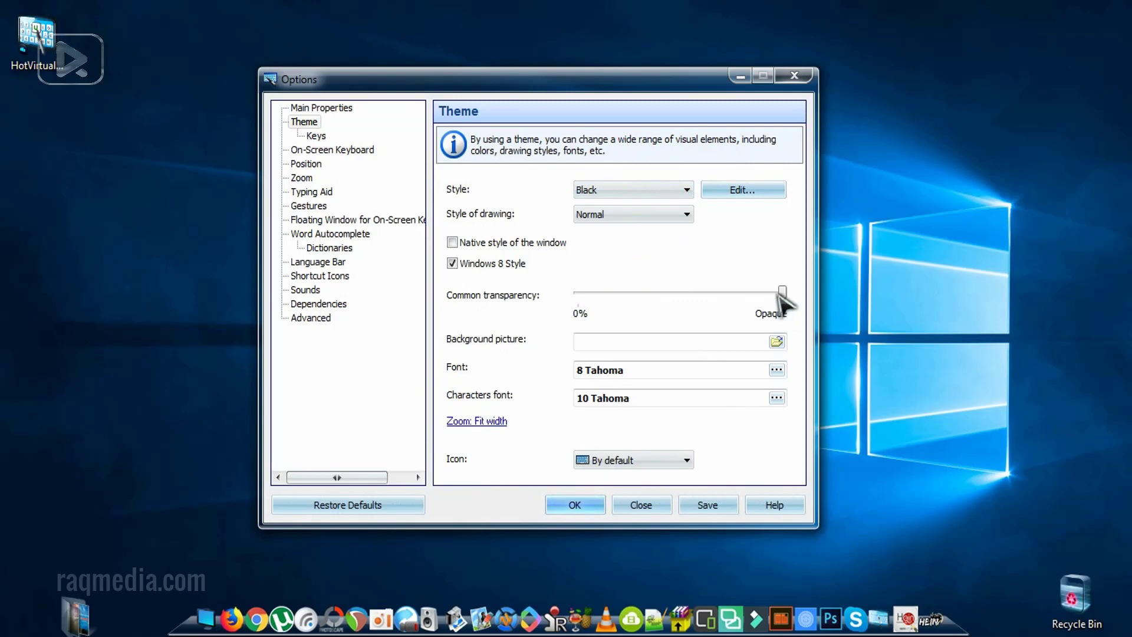
left_click_drag(782, 292, 754, 293)
left_click(652, 341)
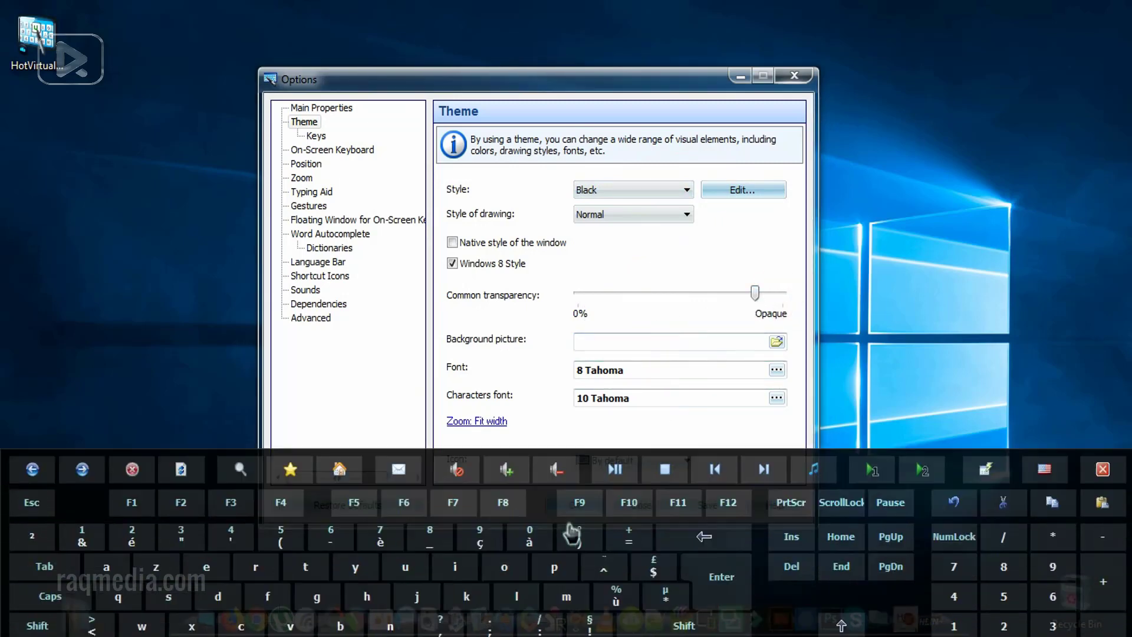
left_click_drag(756, 293, 789, 289)
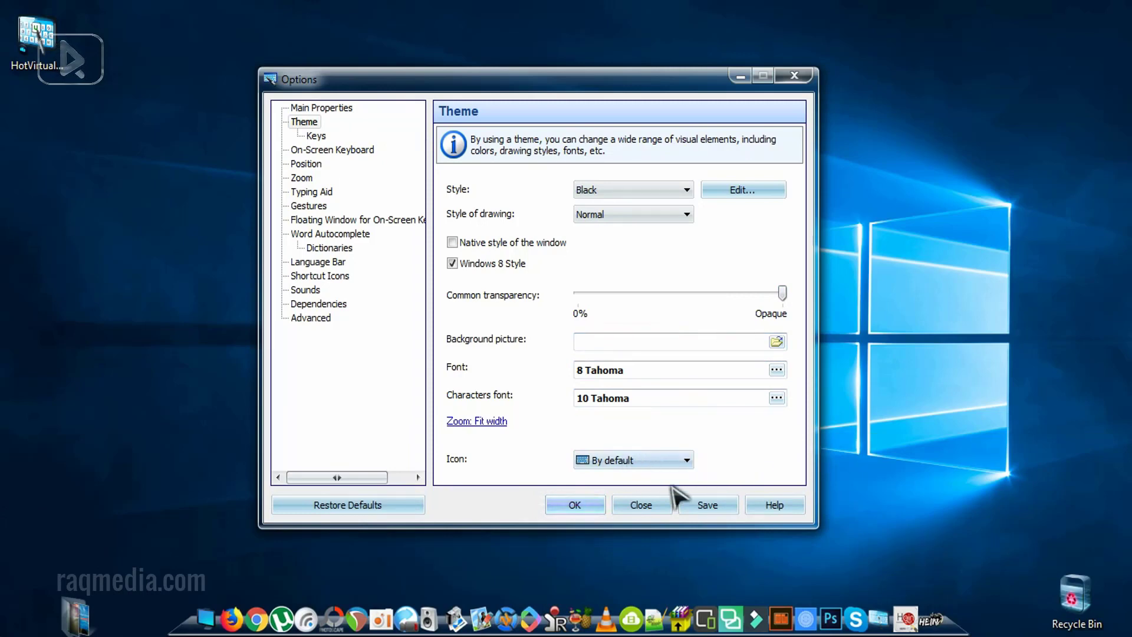
Set the theme's icon to hvk and view the other icons on offer.
left_click(678, 463)
left_click(662, 490)
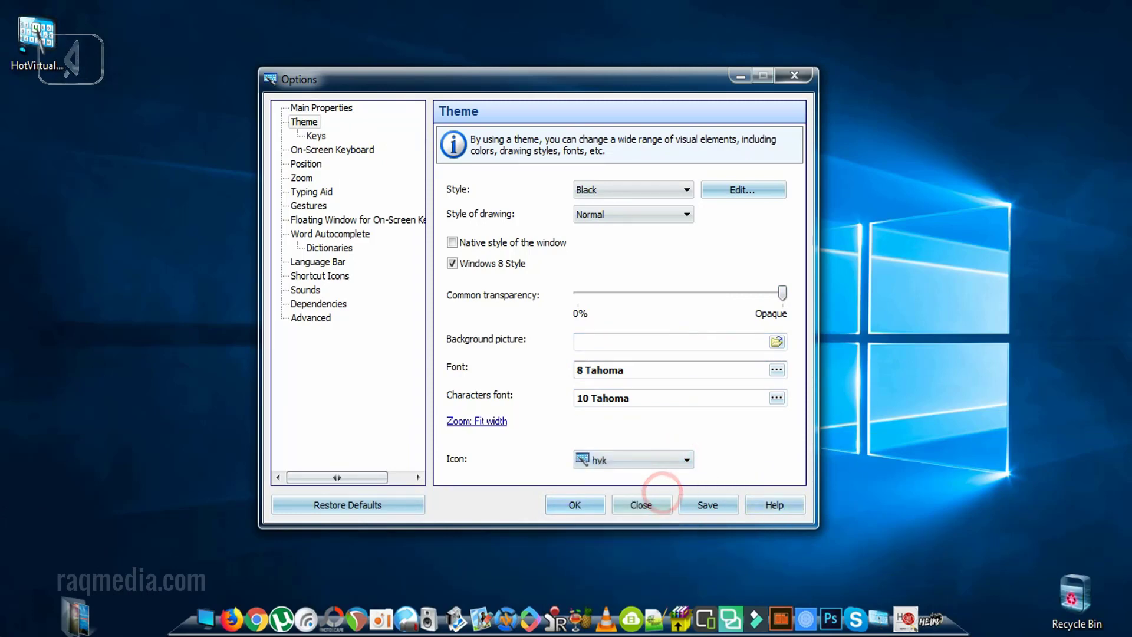
left_click(654, 461)
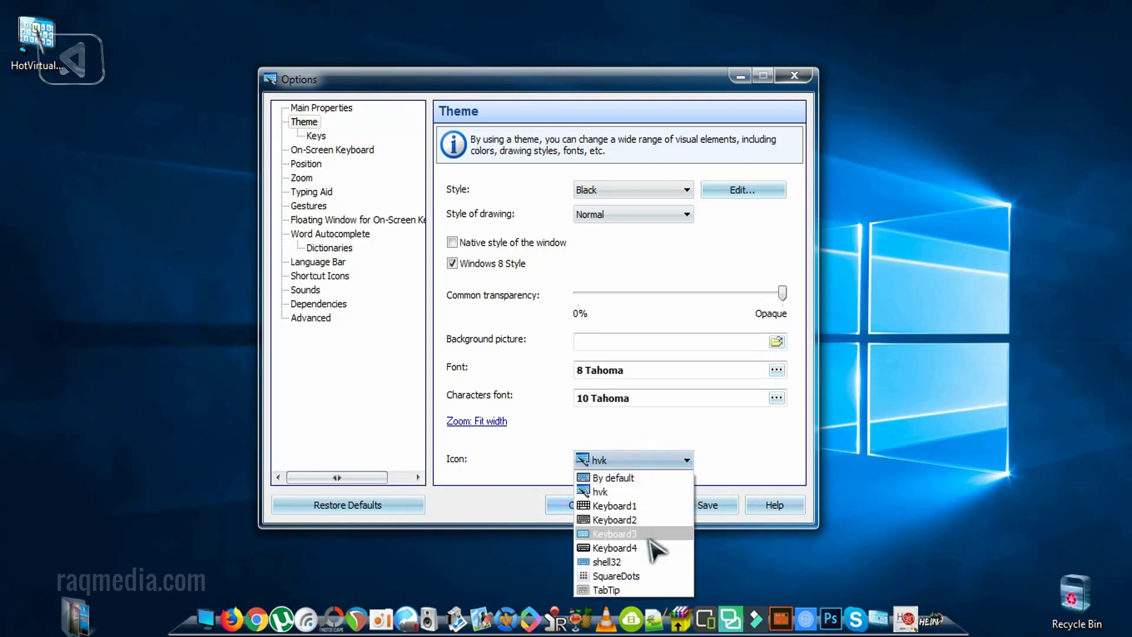
In the On-Screen Keyboard options, preview the available keyboard types one by one from Multimedia up to AlphabeticalEn.
left_click(606, 188)
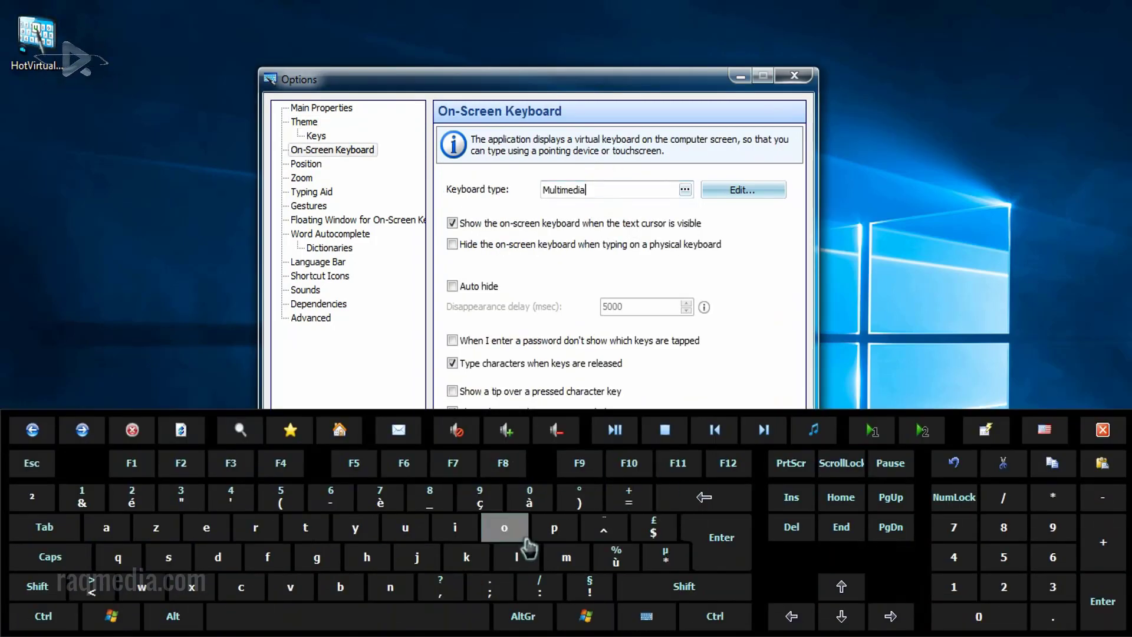
left_click(684, 189)
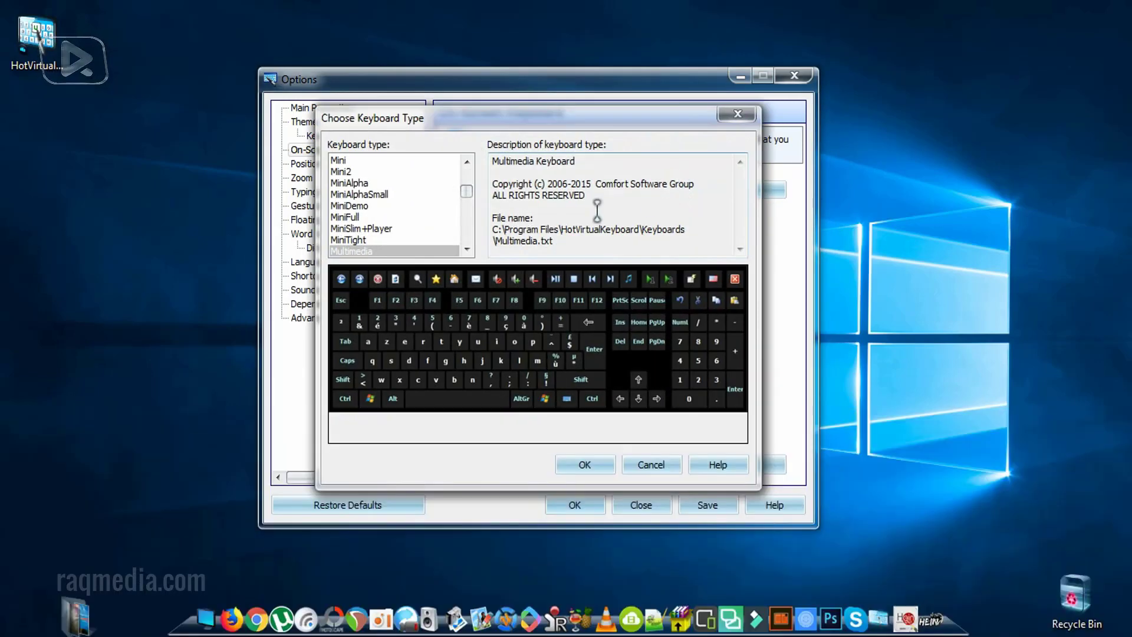
key("Up")
key("Up")
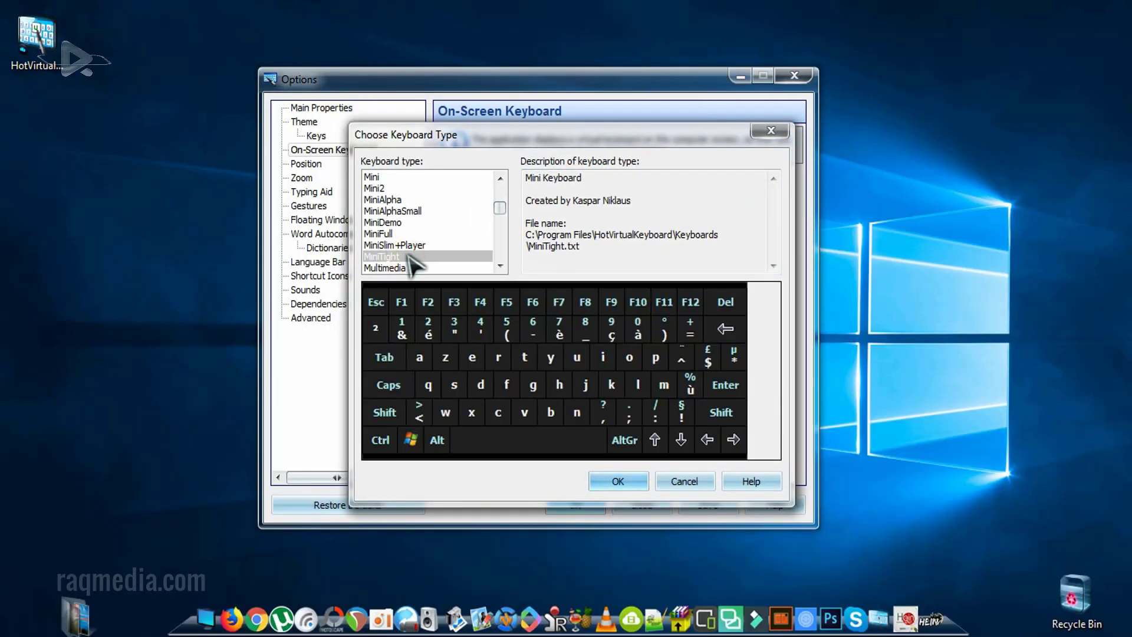
key("Up")
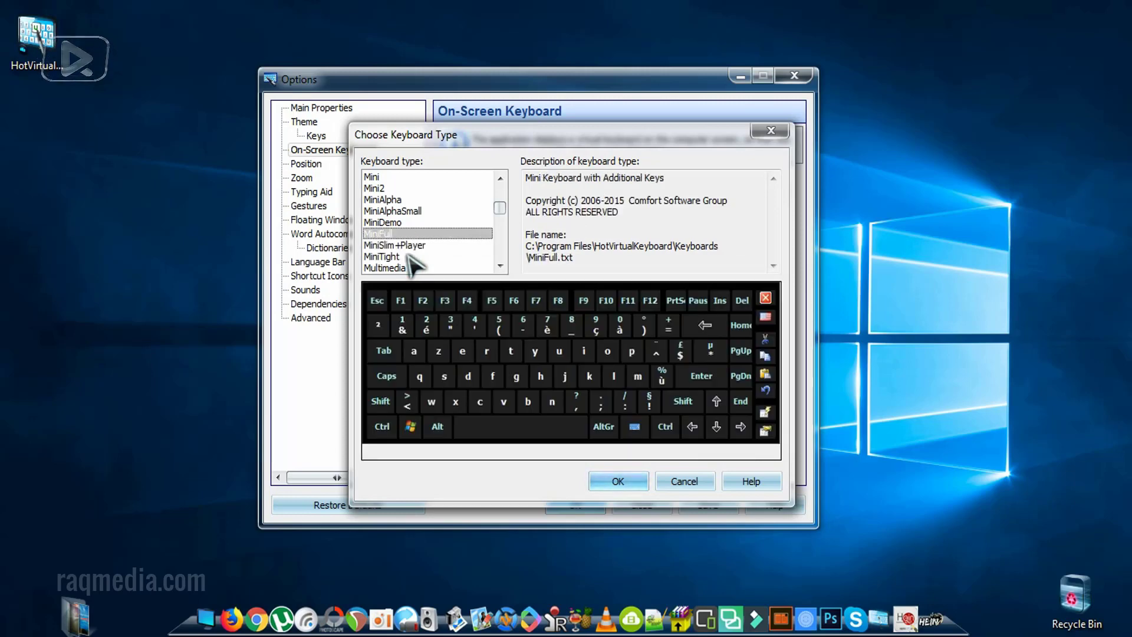
key("Up")
key("Up")
key("Up")
key("Up")
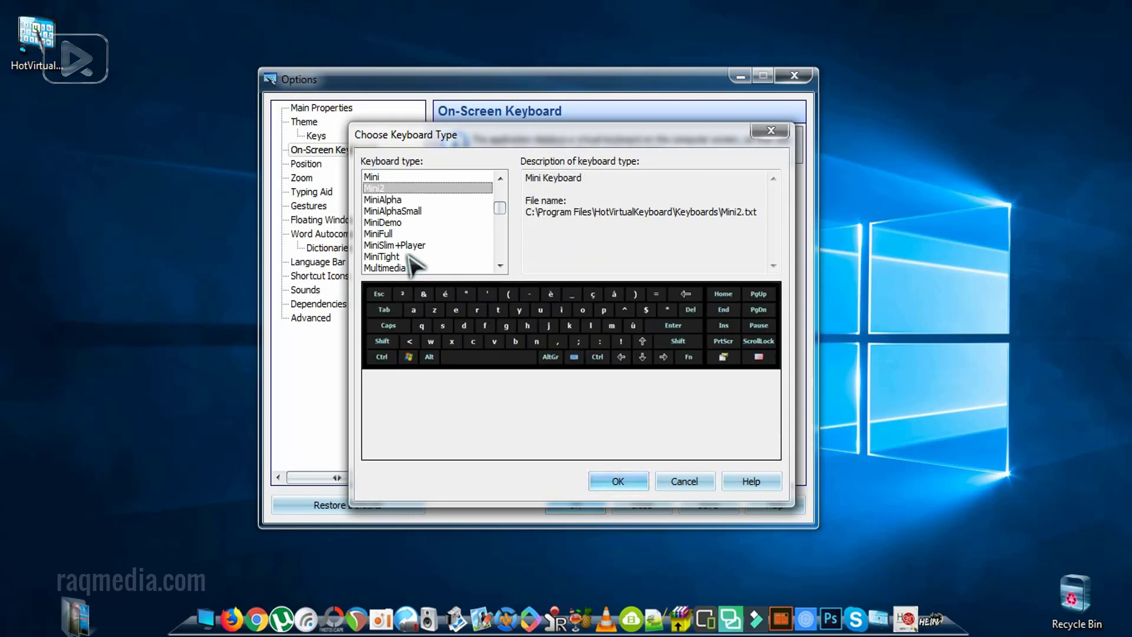
key("Up")
key("Up")
key("Up")
key("Up")
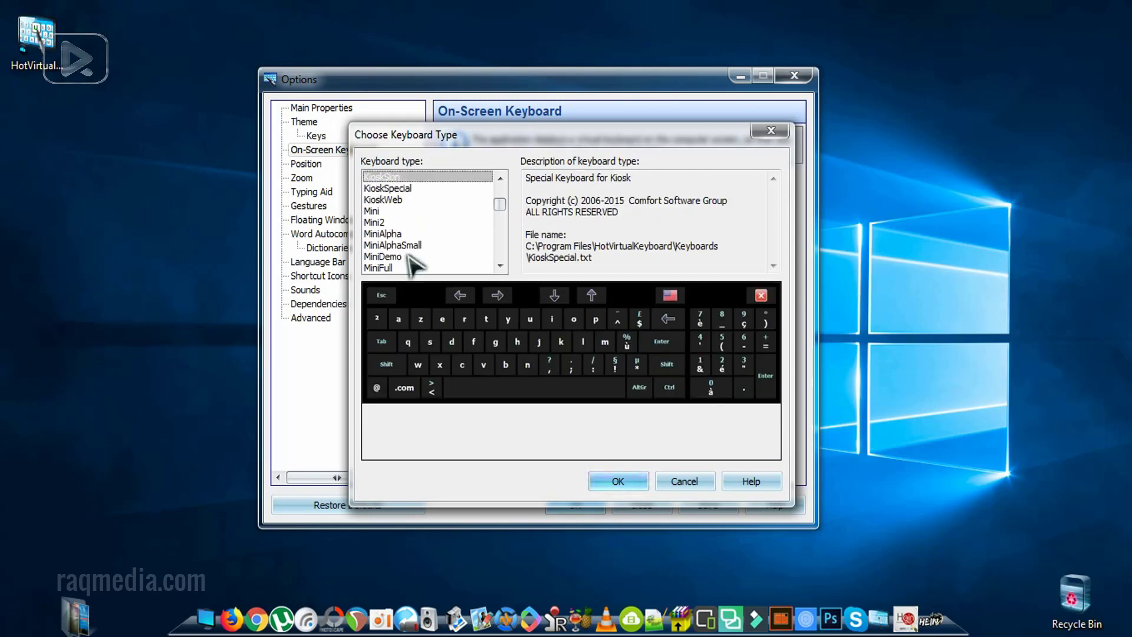
key("Up")
key("Up")
key("Up")
key("Up")
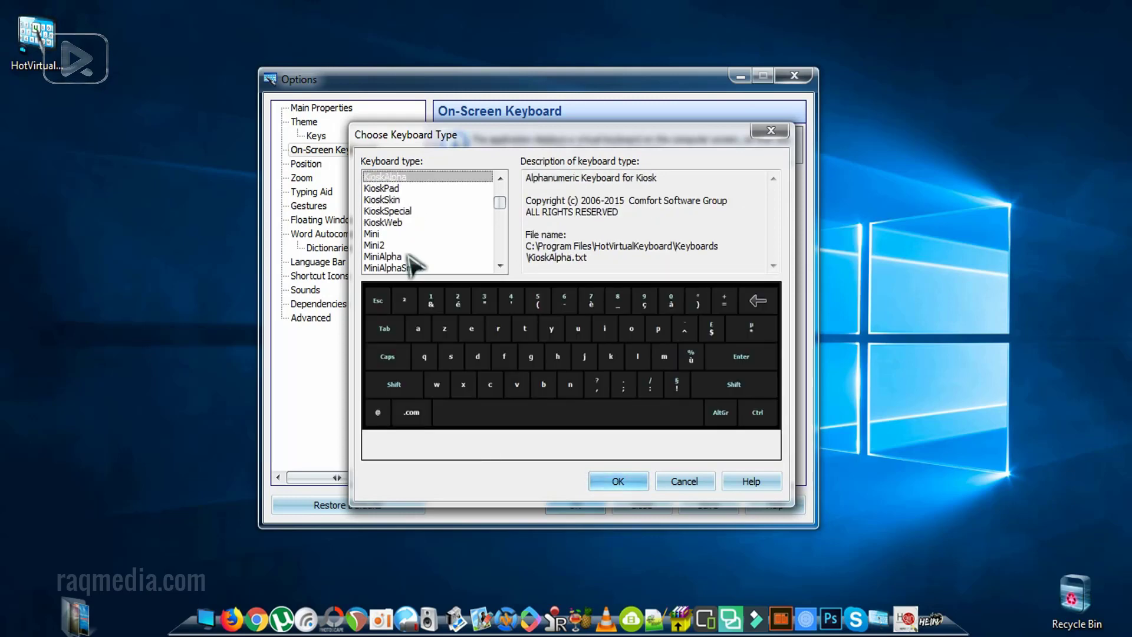
key("Up")
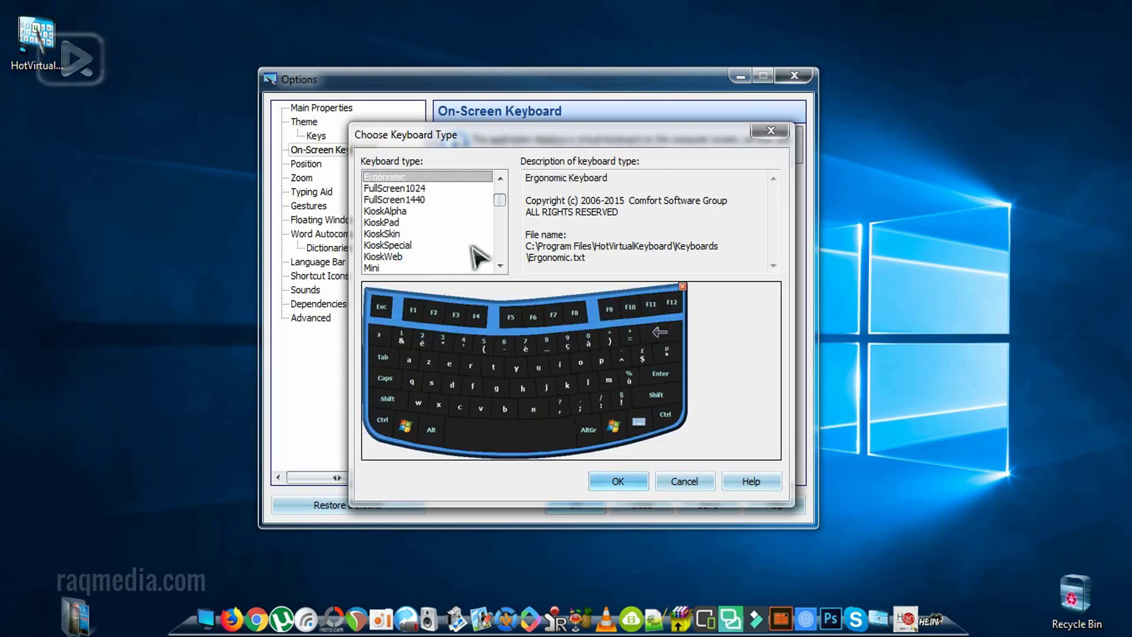
key("Up")
key("Up")
key("Up")
key("Up")
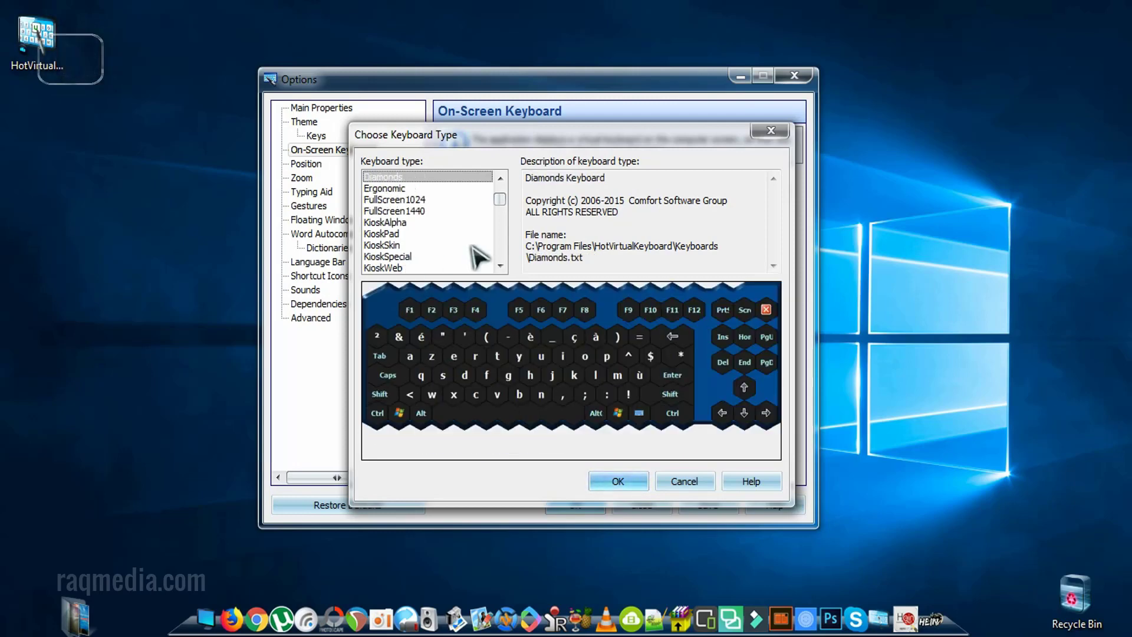
key("Up")
key("Up")
key("Up")
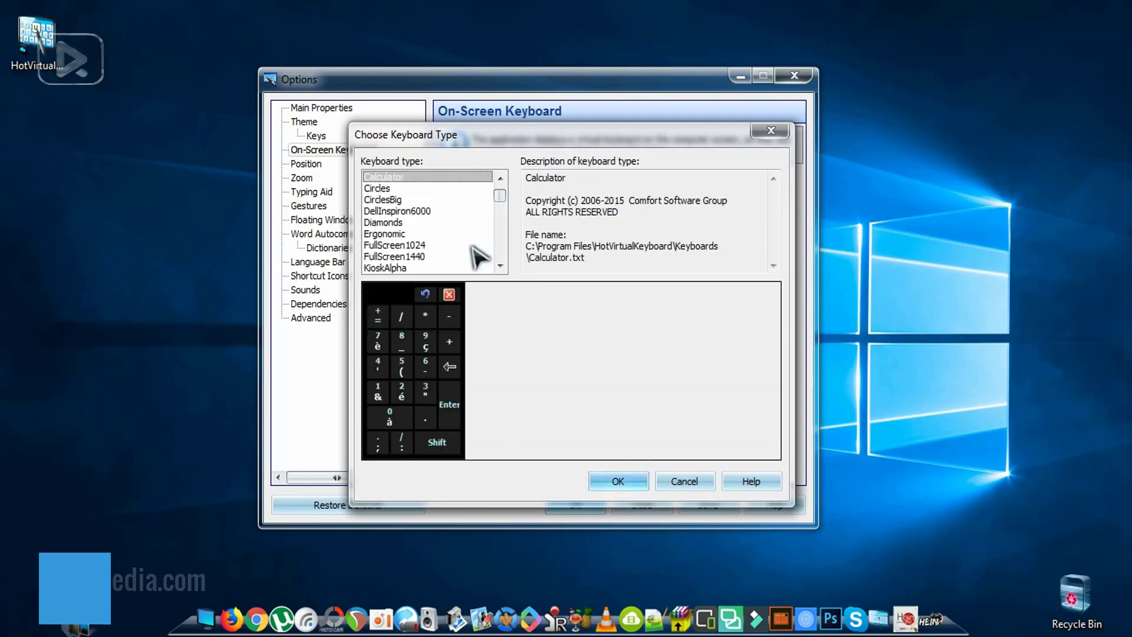
key("Up")
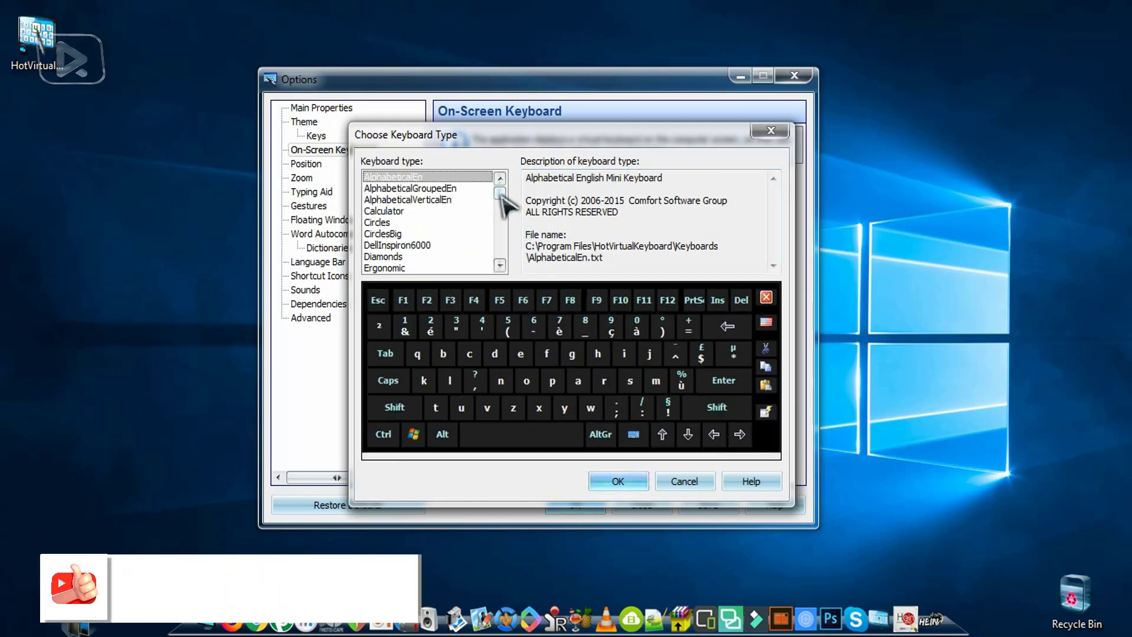
Choose UMPCx800 as the keyboard type and display it on screen.
left_click_drag(500, 200, 505, 266)
left_click(456, 255)
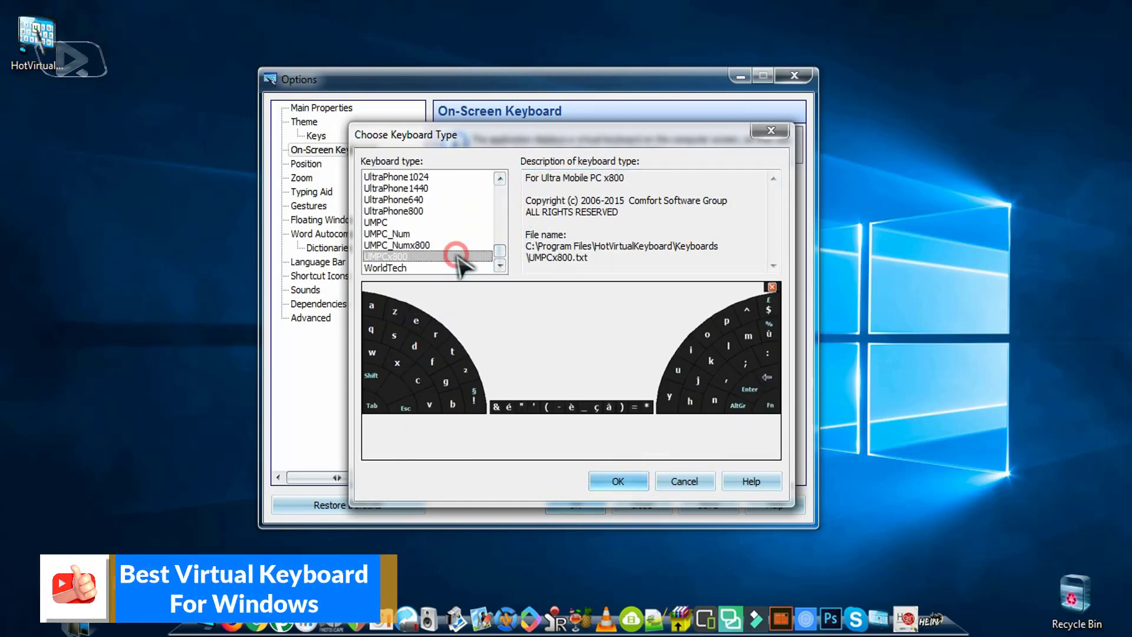
left_click(636, 486)
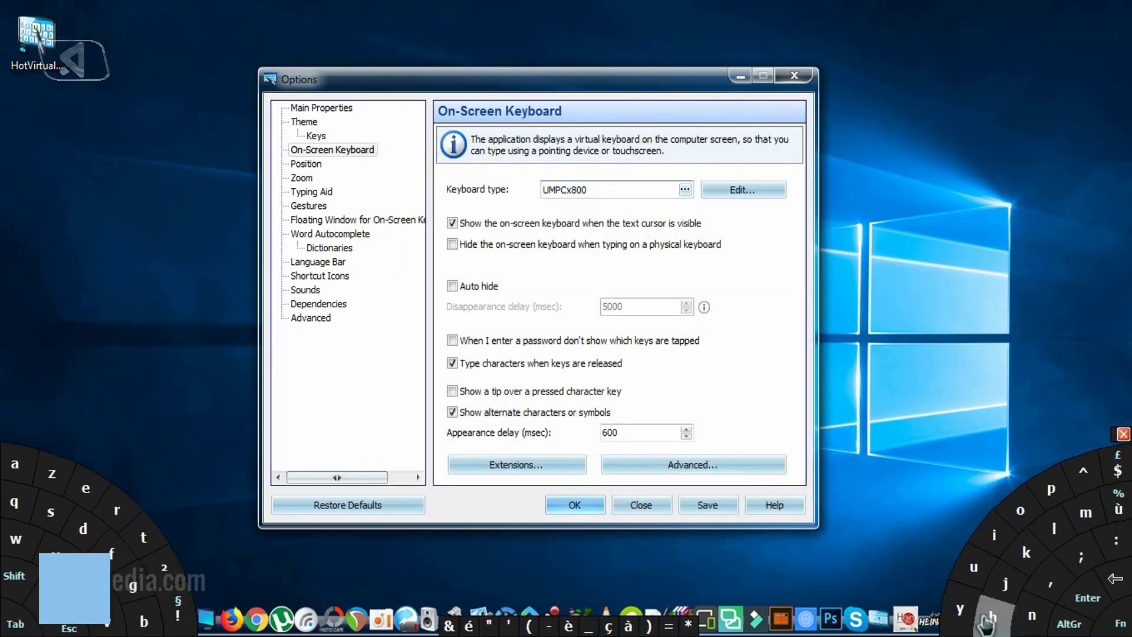
Browse the keyboard types upward from WorldTech, apply TouchGame3 and try its arrow keys.
left_click(685, 189)
left_click(420, 250)
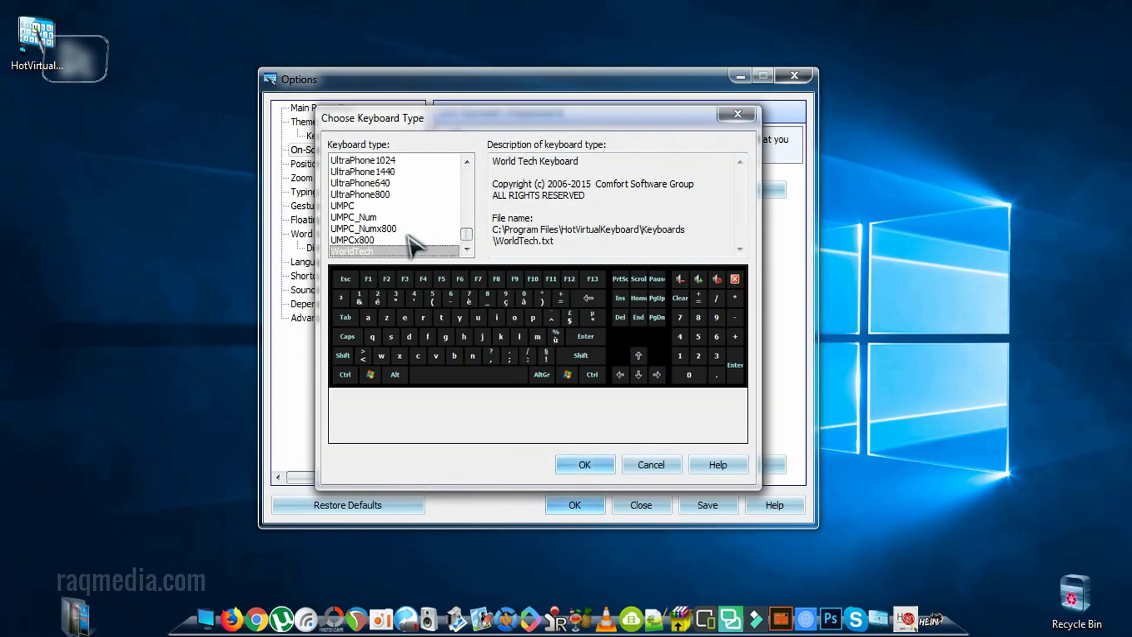
key("Up")
key("Up")
key("Up")
key("Up")
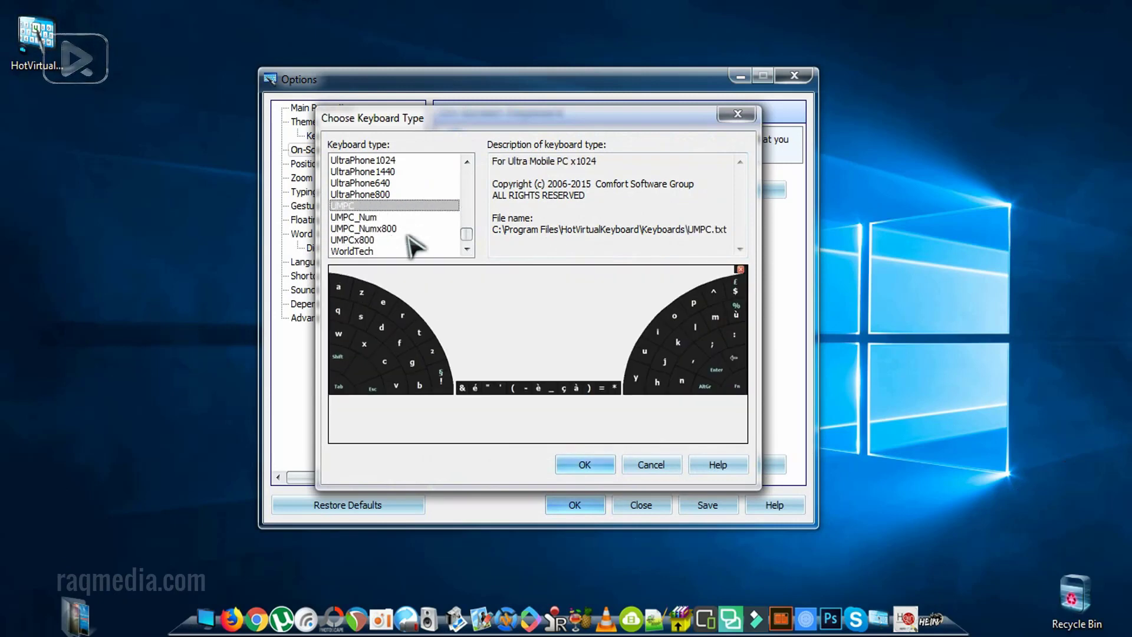
key("Up")
key("Up")
key("Up")
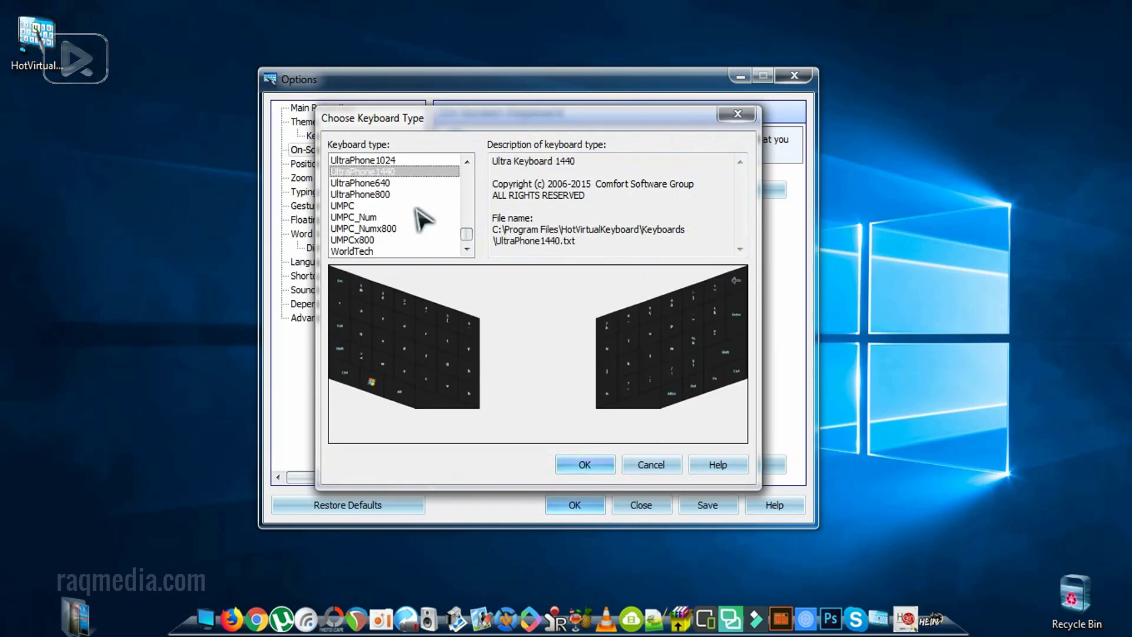
key("Up")
key("Up")
key("Up")
key("Up")
key("Up")
key("Up")
key("Up")
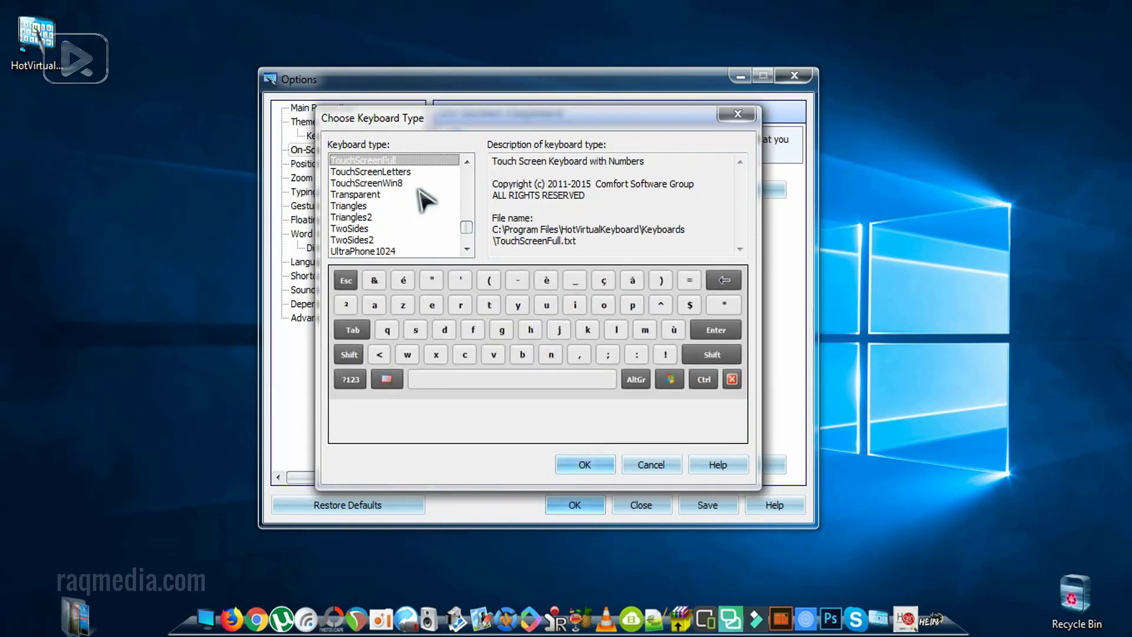
key("Up")
left_click(583, 464)
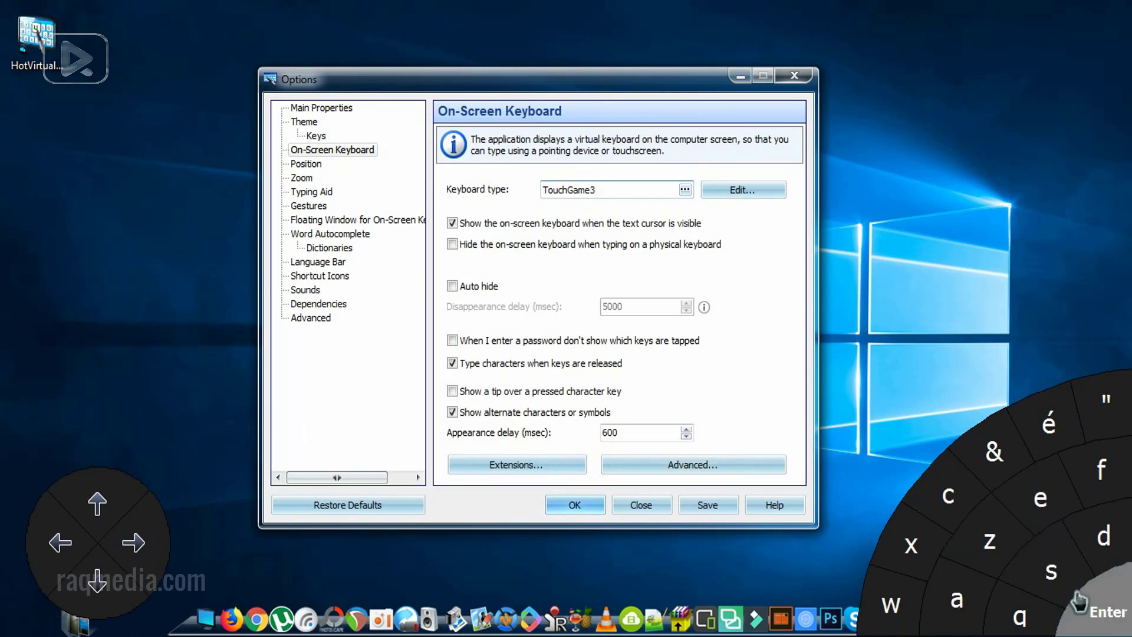
left_click(72, 531)
left_click(128, 541)
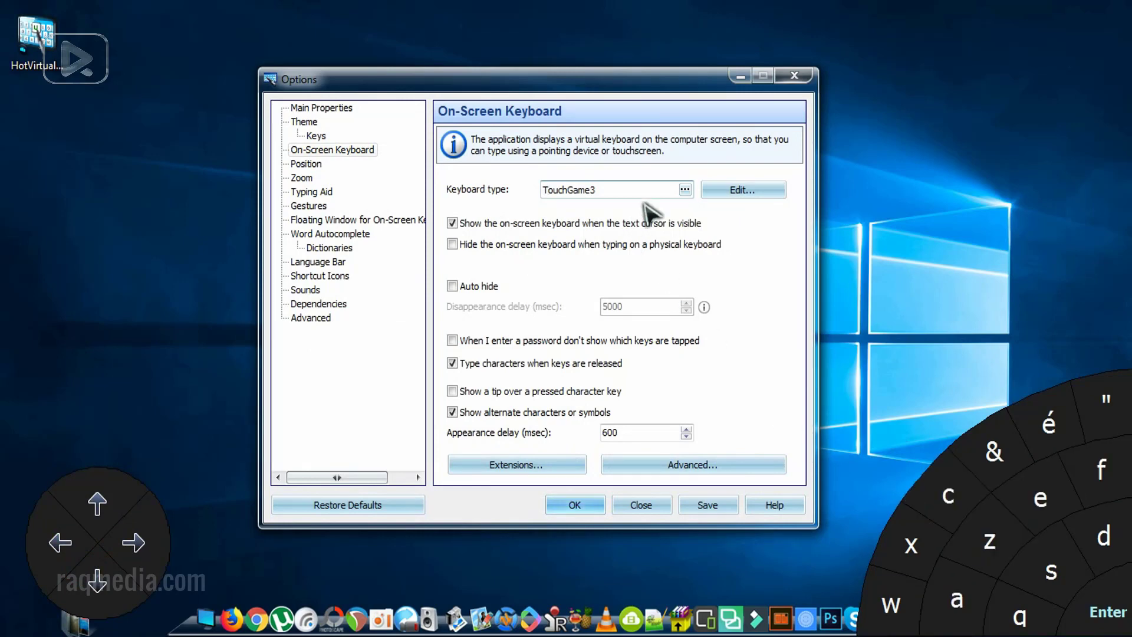
Return the keyboard type to Multimedia and turn off showing the on-screen keyboard when the text cursor is visible.
left_click(682, 180)
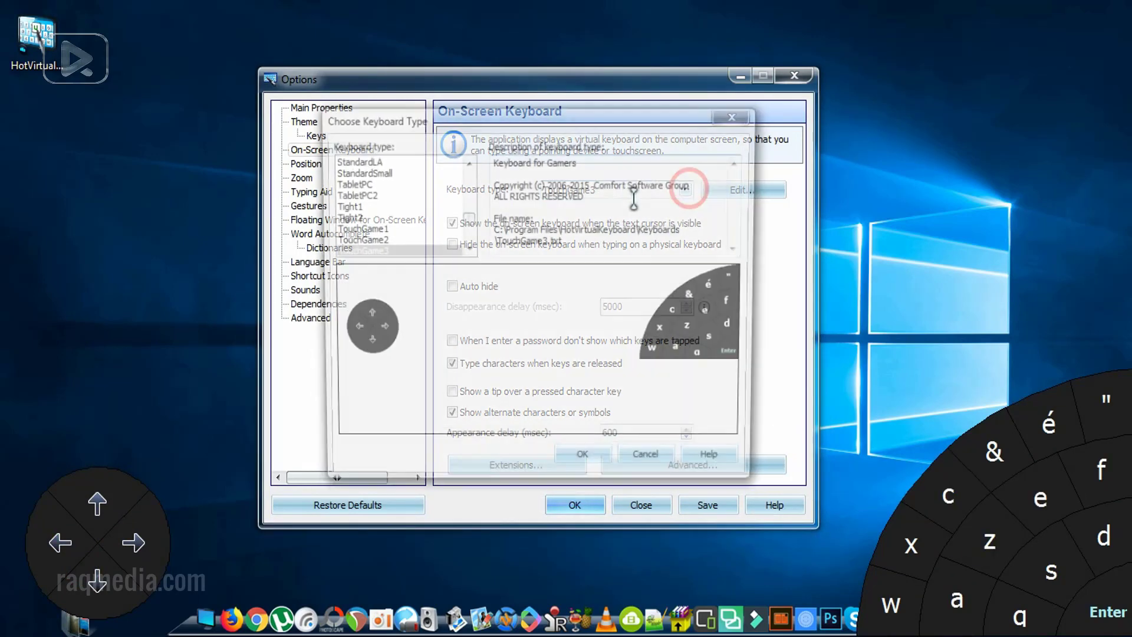
left_click(366, 160)
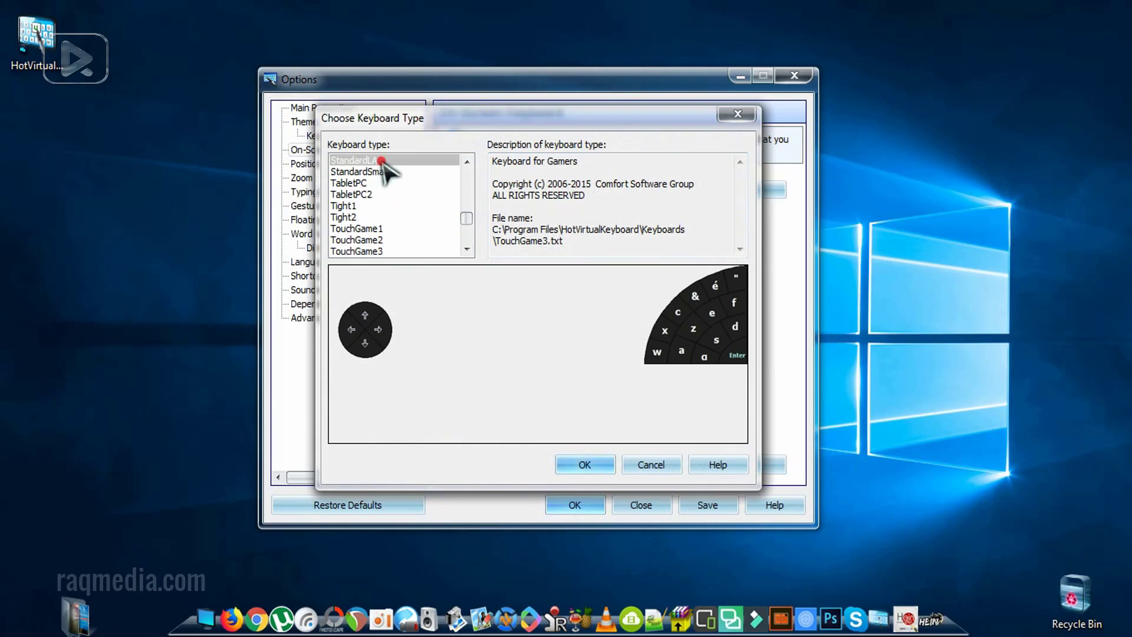
left_click(378, 171)
left_click(650, 465)
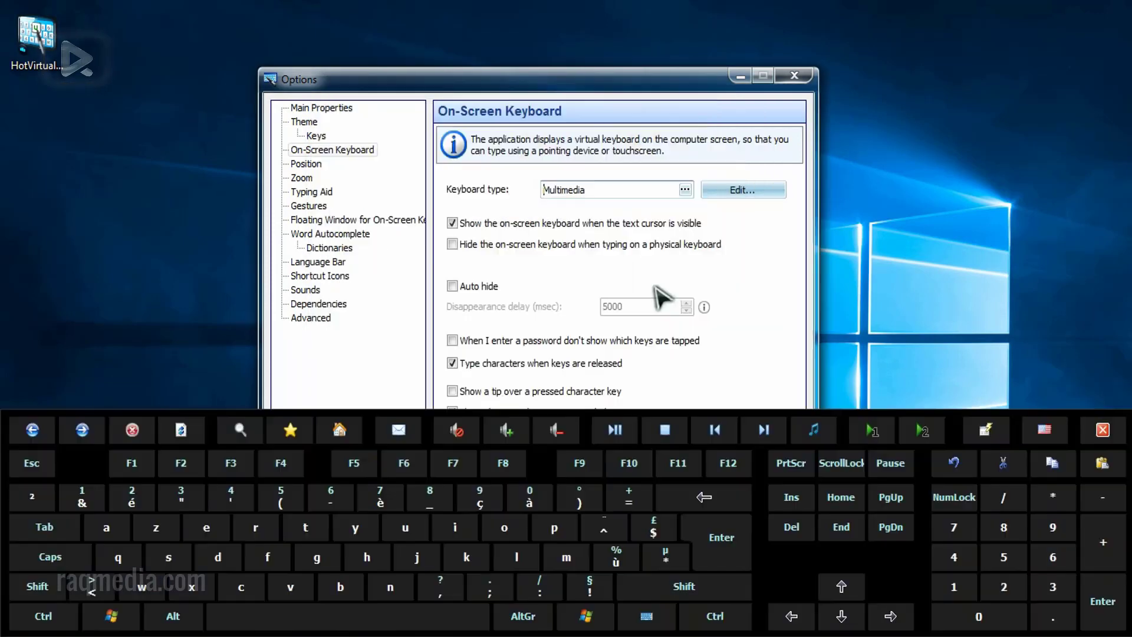
left_click(747, 216)
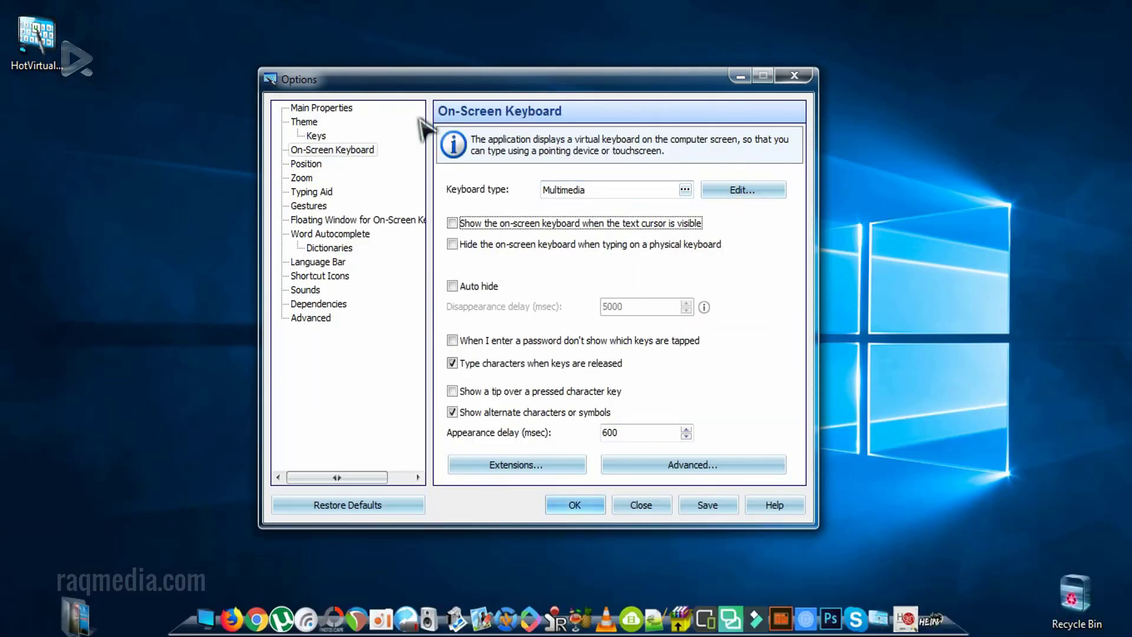
Review the Position, Zoom and Typing Aid options, highlighting the characters after which a capital is set.
left_click(306, 163)
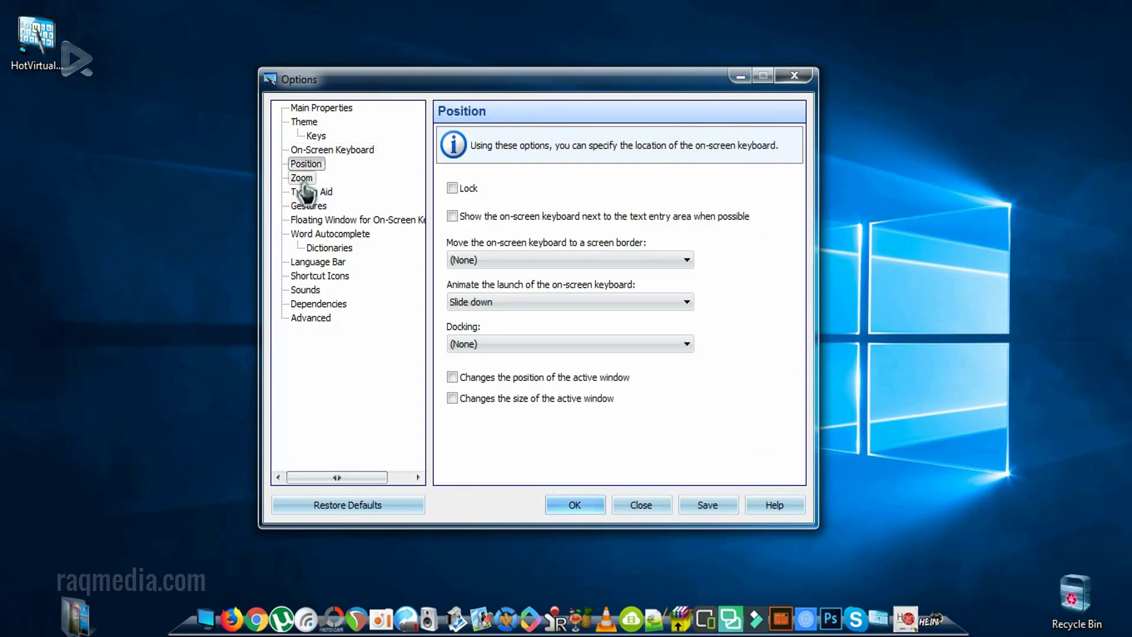
left_click(300, 178)
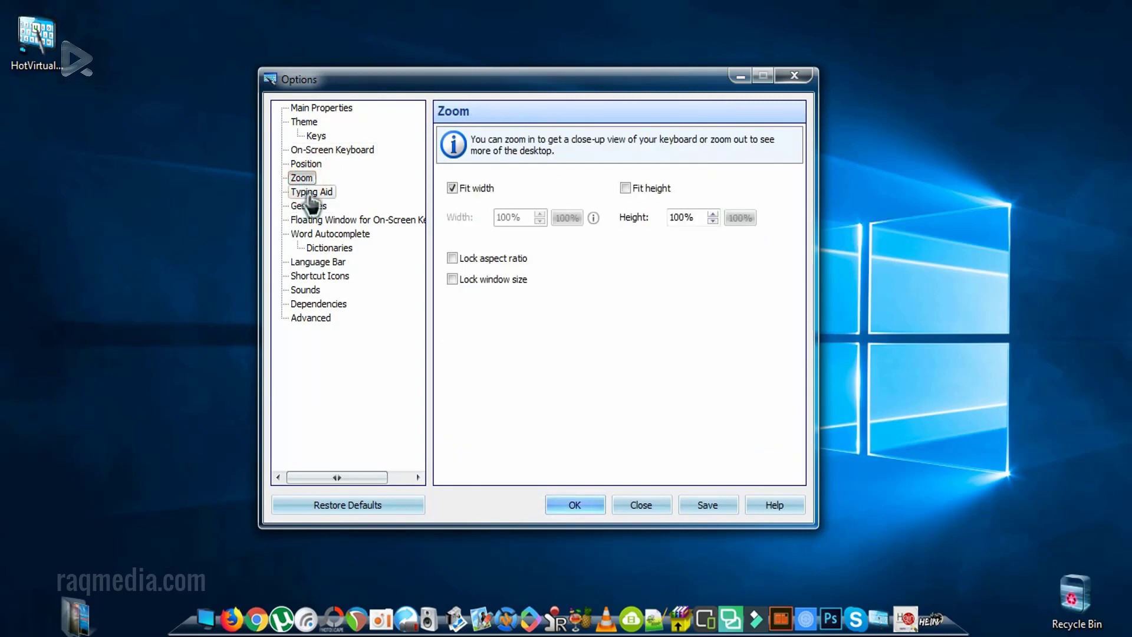
left_click(311, 193)
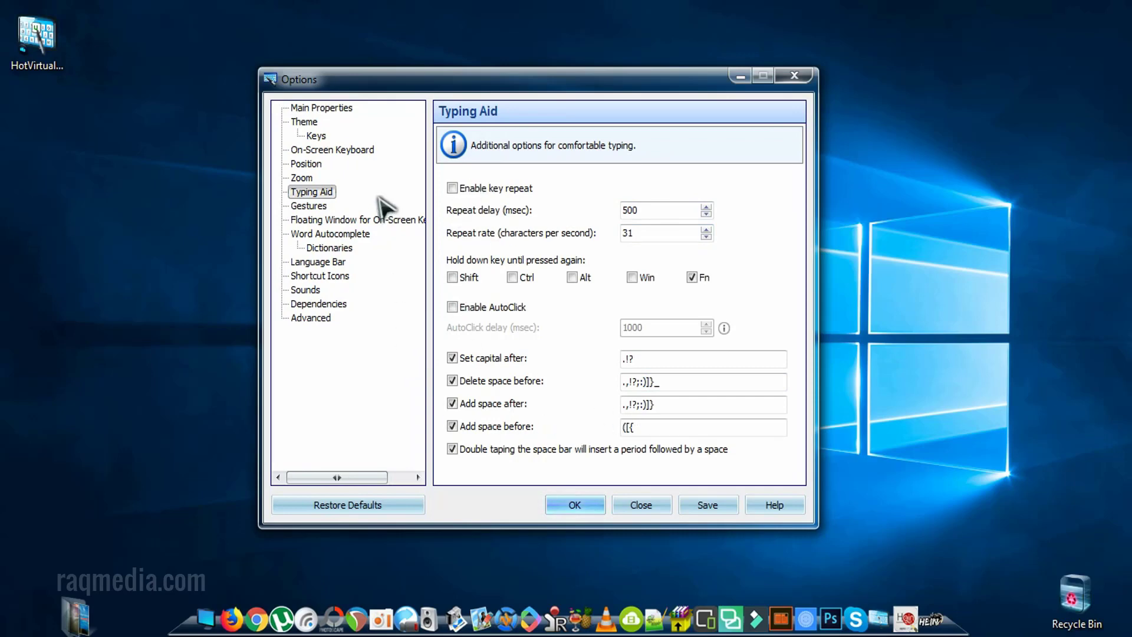
double_click(645, 360)
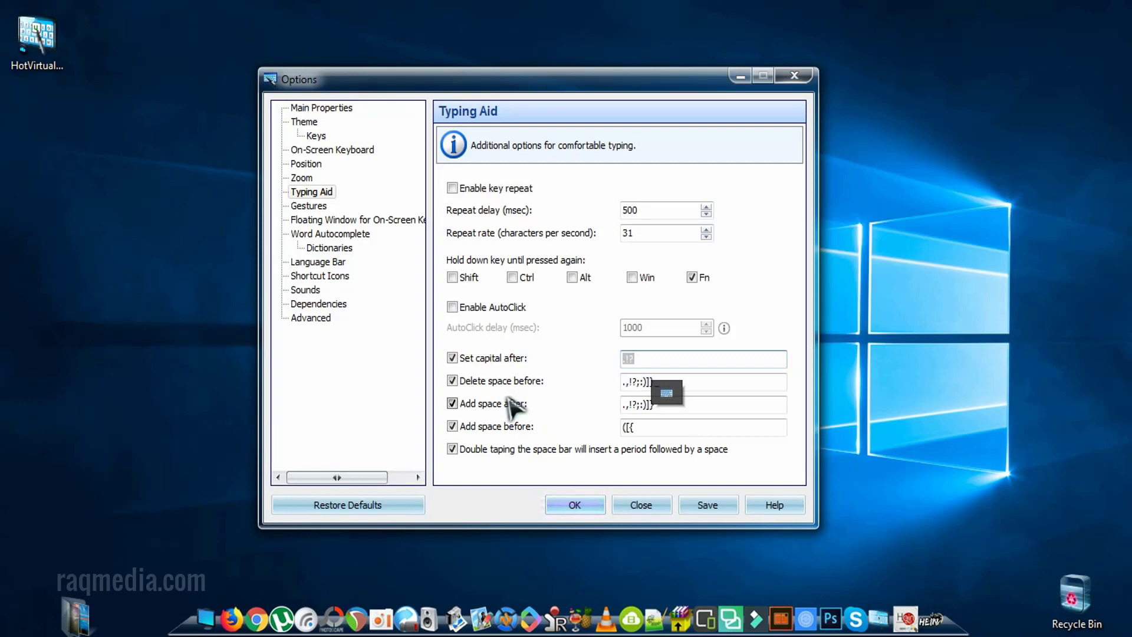
Review the Gestures, Floating Window and Word Autocomplete options, and inspect the custom.dic and en.dic entries under Dictionaries.
left_click(310, 206)
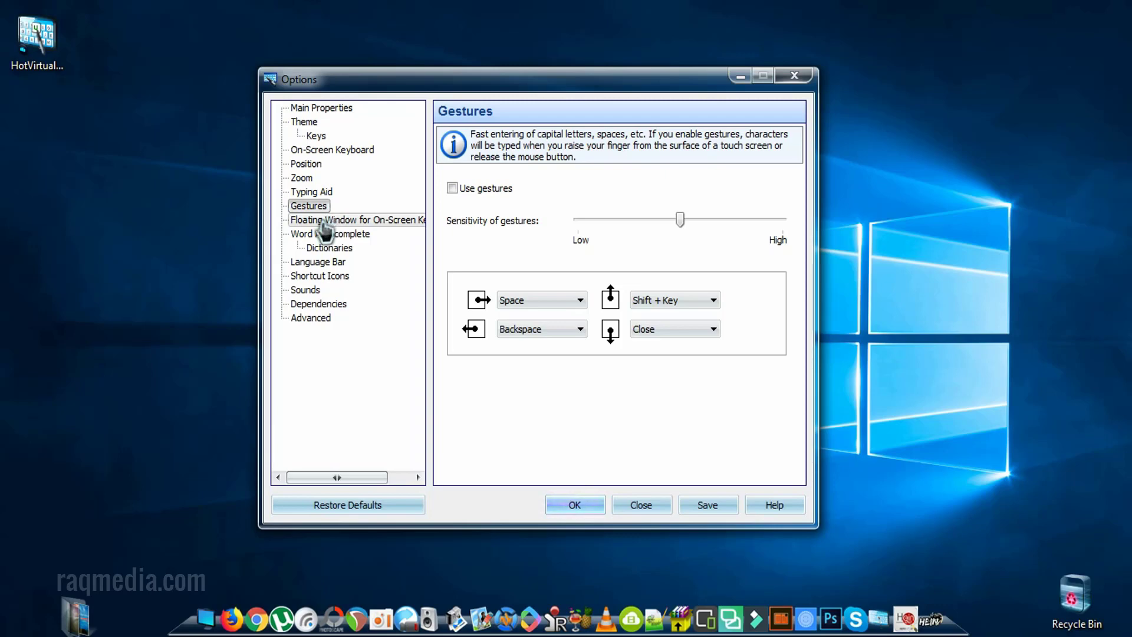
left_click(336, 220)
left_click(342, 234)
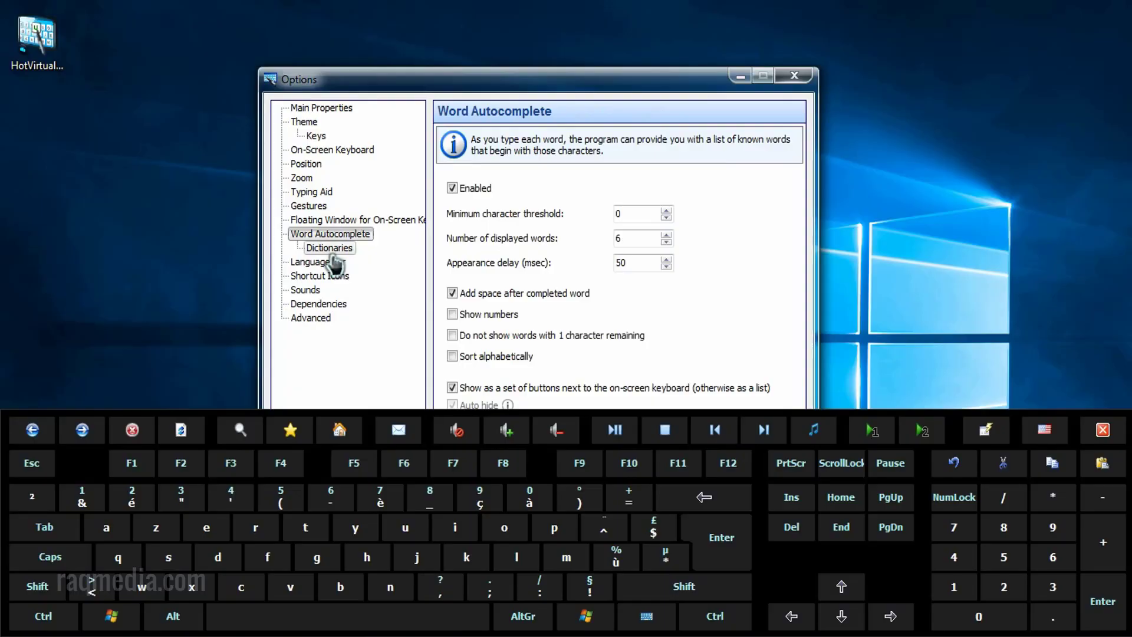
left_click(336, 249)
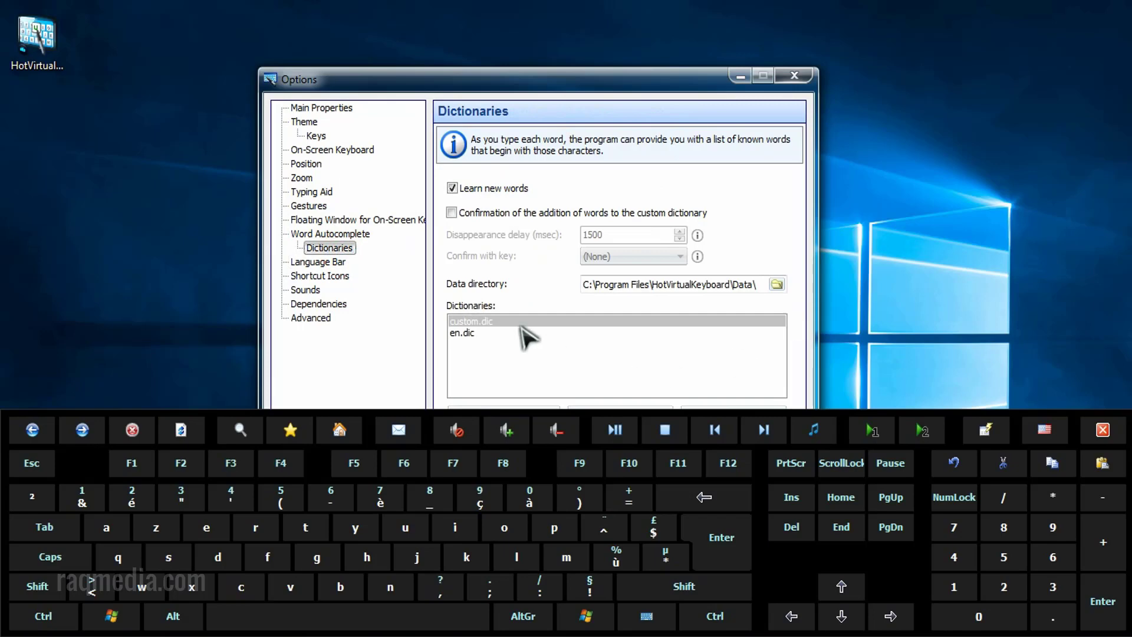
left_click(495, 323)
left_click(468, 333)
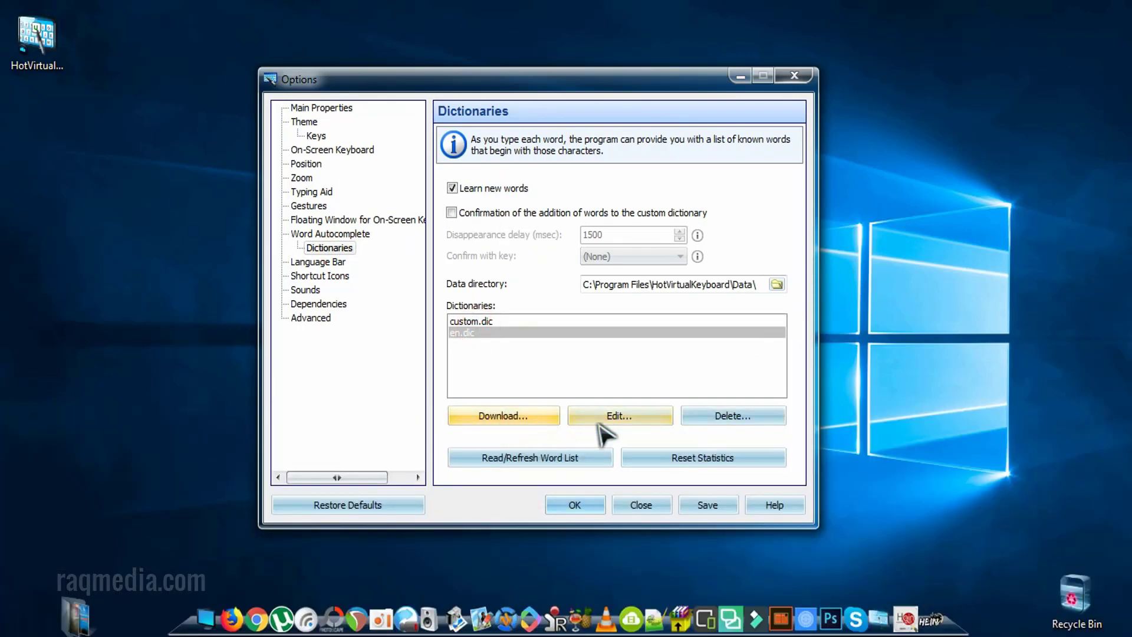
Look over the Language Bar and Shortcut Icons options, and close the Options window without saving.
left_click(328, 262)
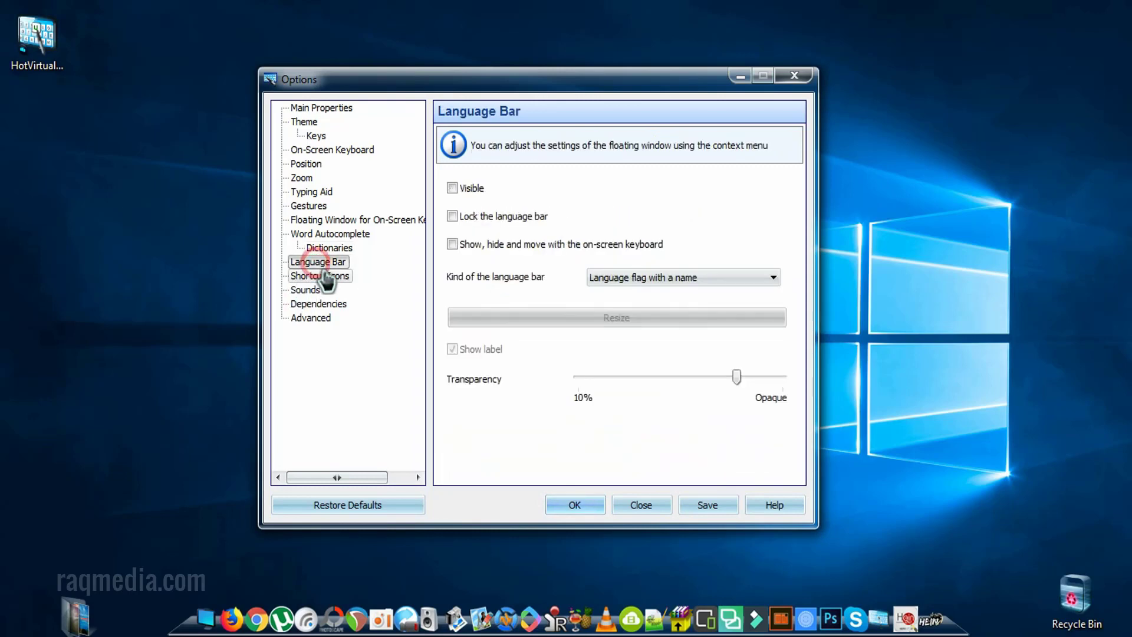
left_click(341, 276)
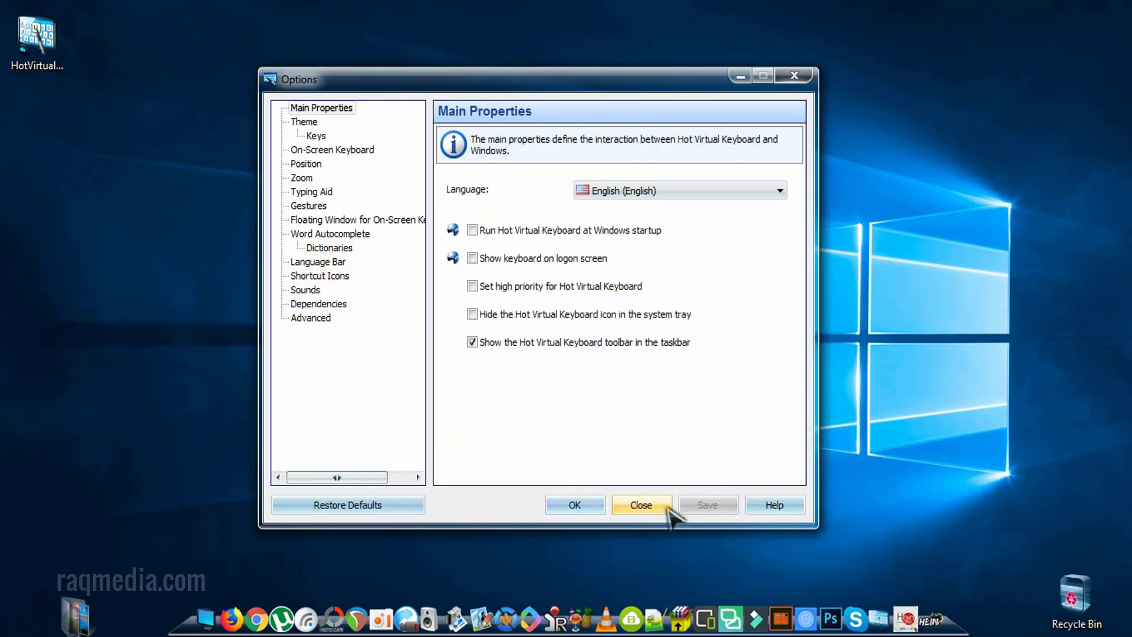
left_click(656, 506)
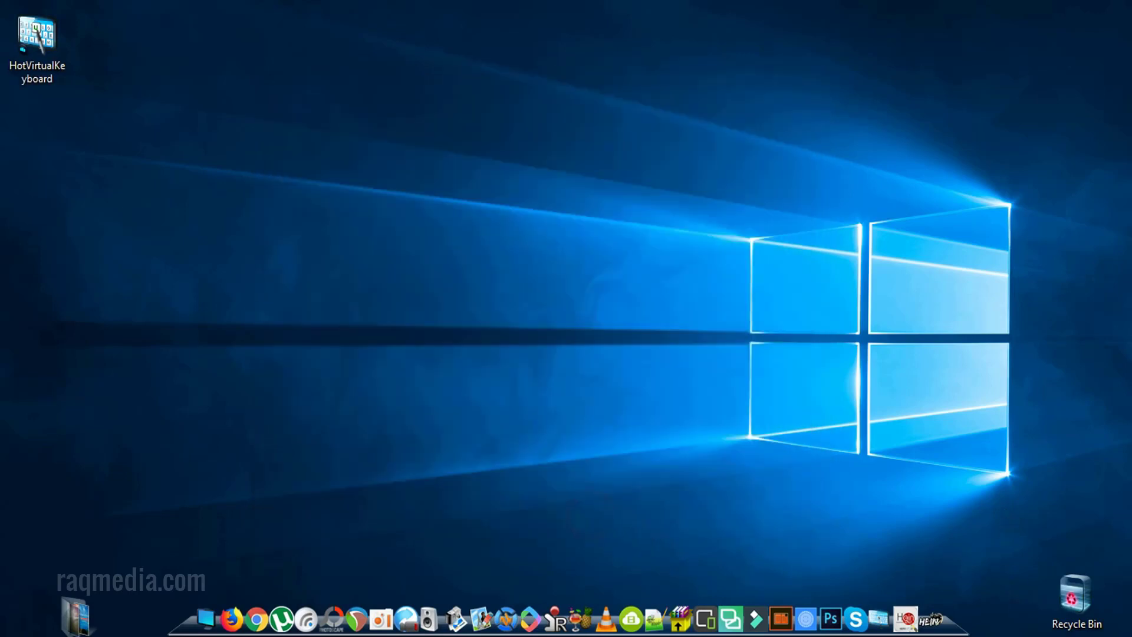